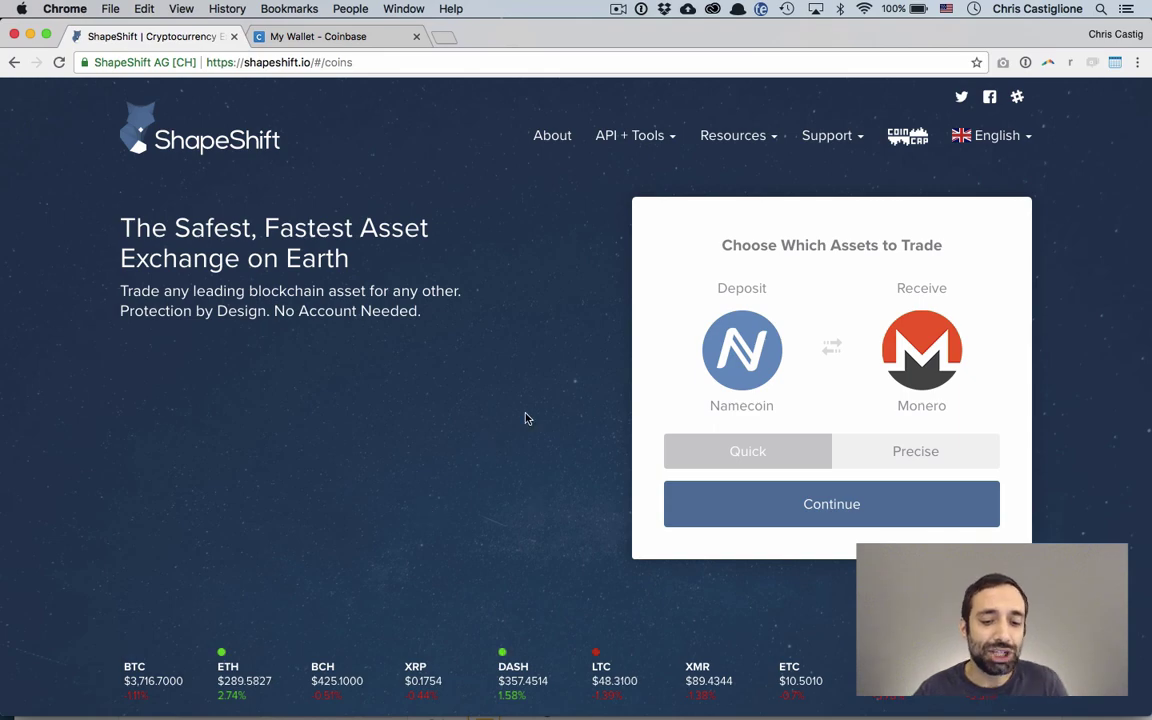
Set the trade's deposit asset to Bitcoin and its receive asset to Ether
left_click(738, 354)
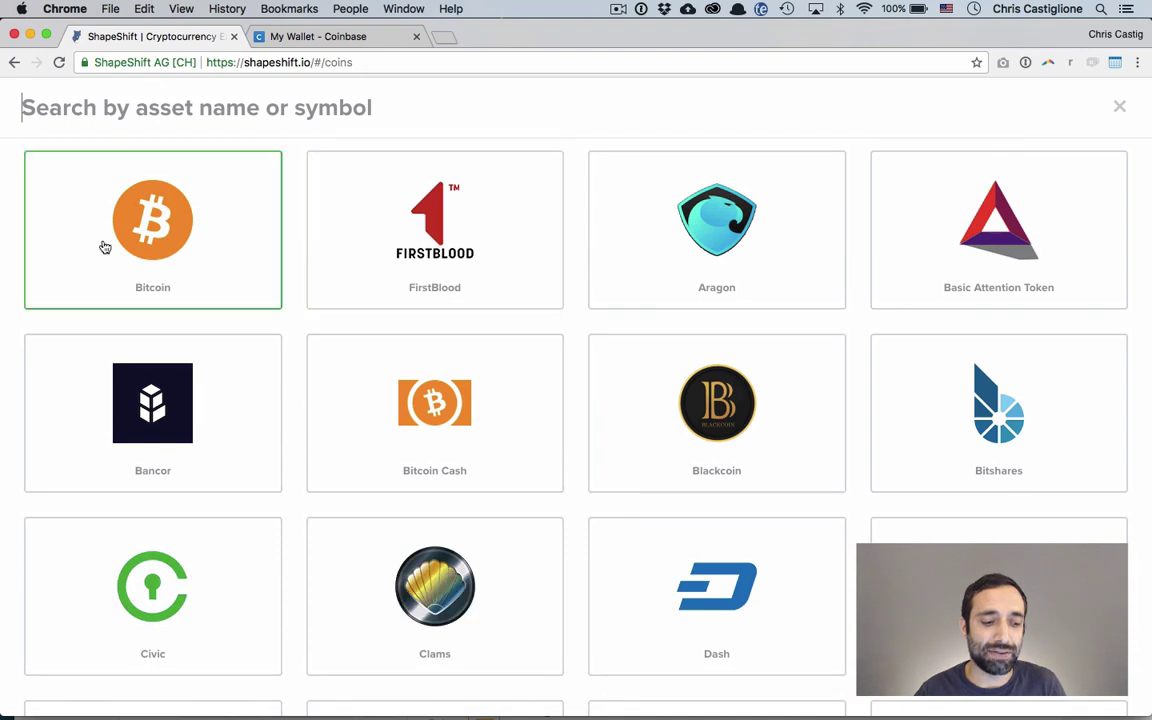
left_click(105, 247)
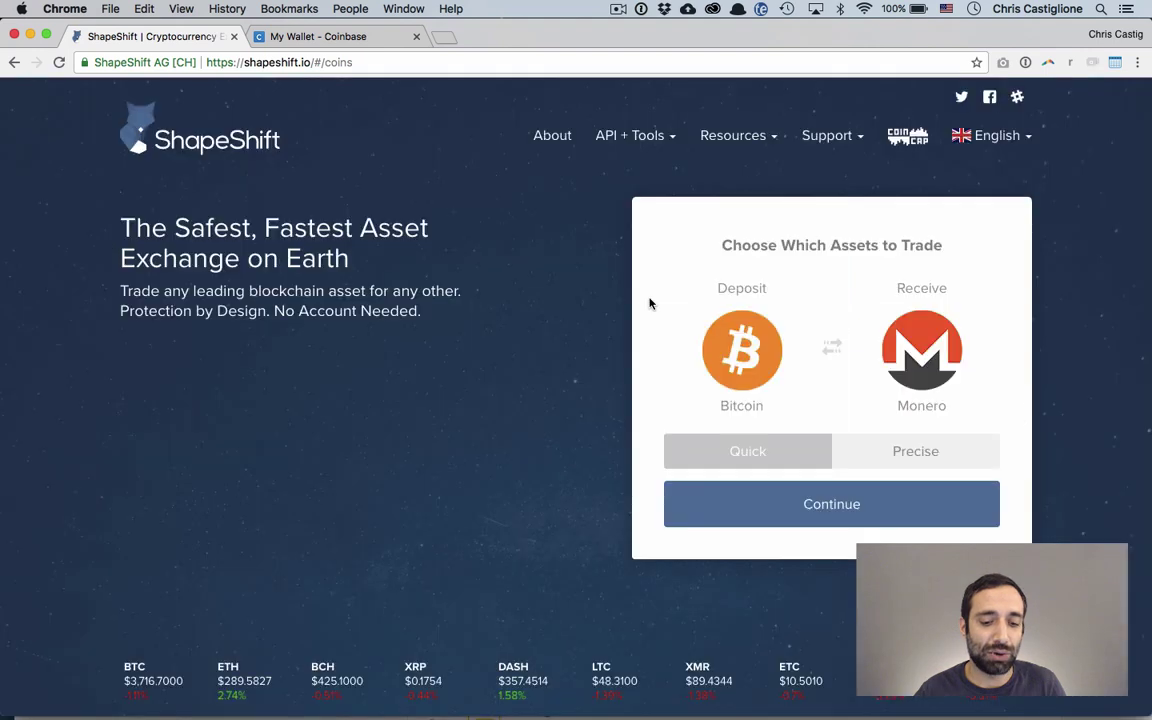
left_click(922, 348)
scroll(424, 302, "down", 10)
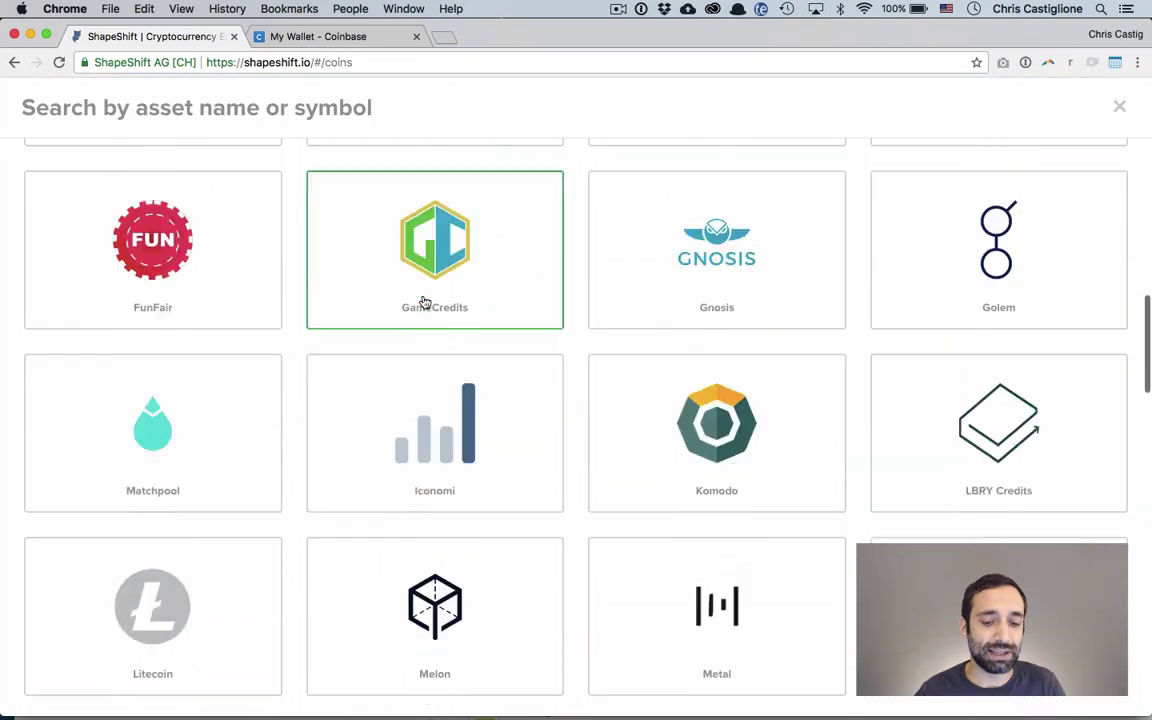
scroll(424, 302, "down", 20)
scroll(424, 300, "up", 20)
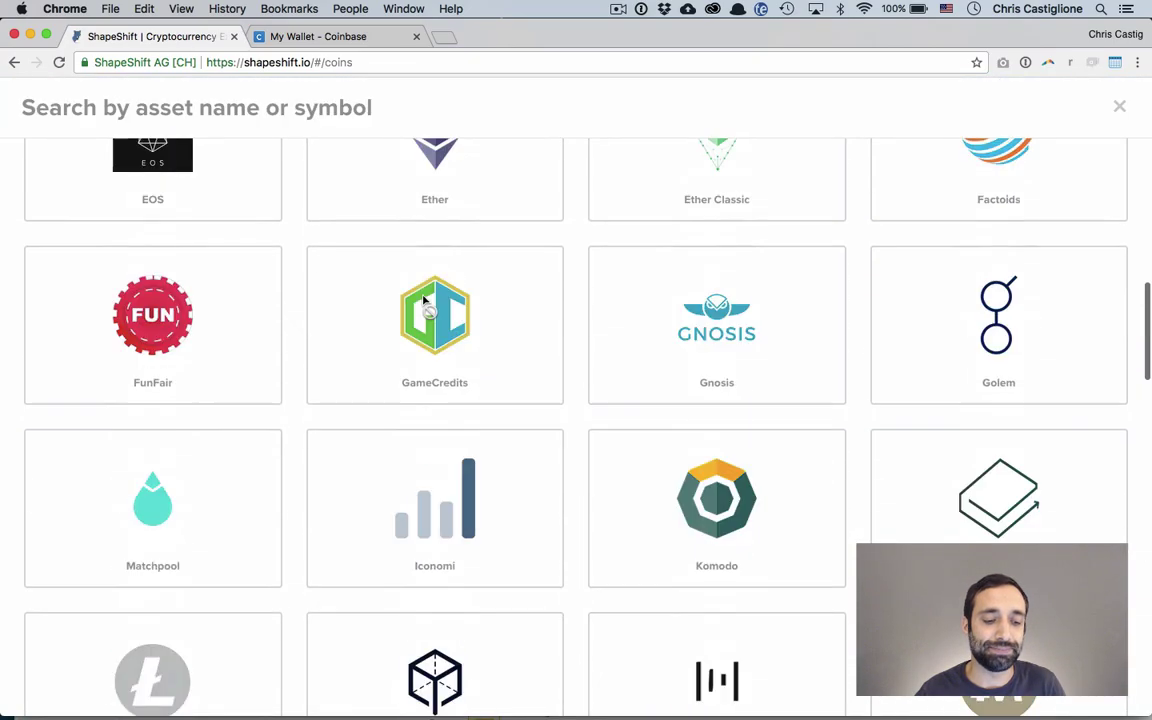
scroll(424, 300, "up", 10)
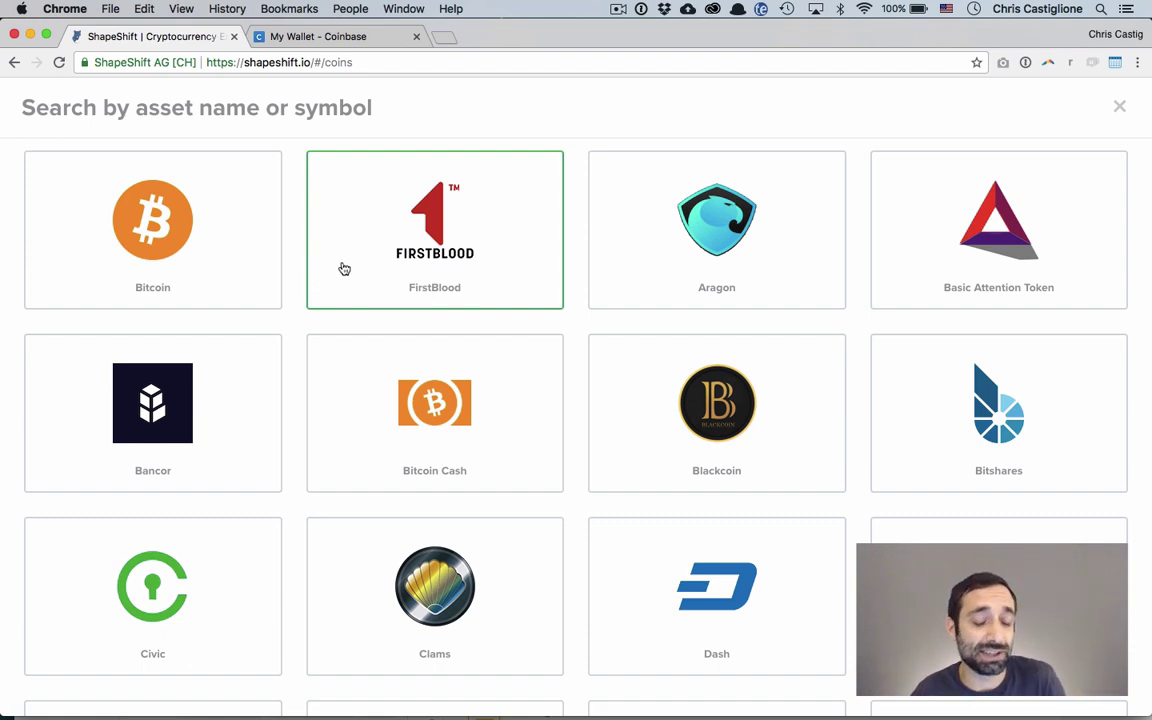
scroll(418, 481, "down", 10)
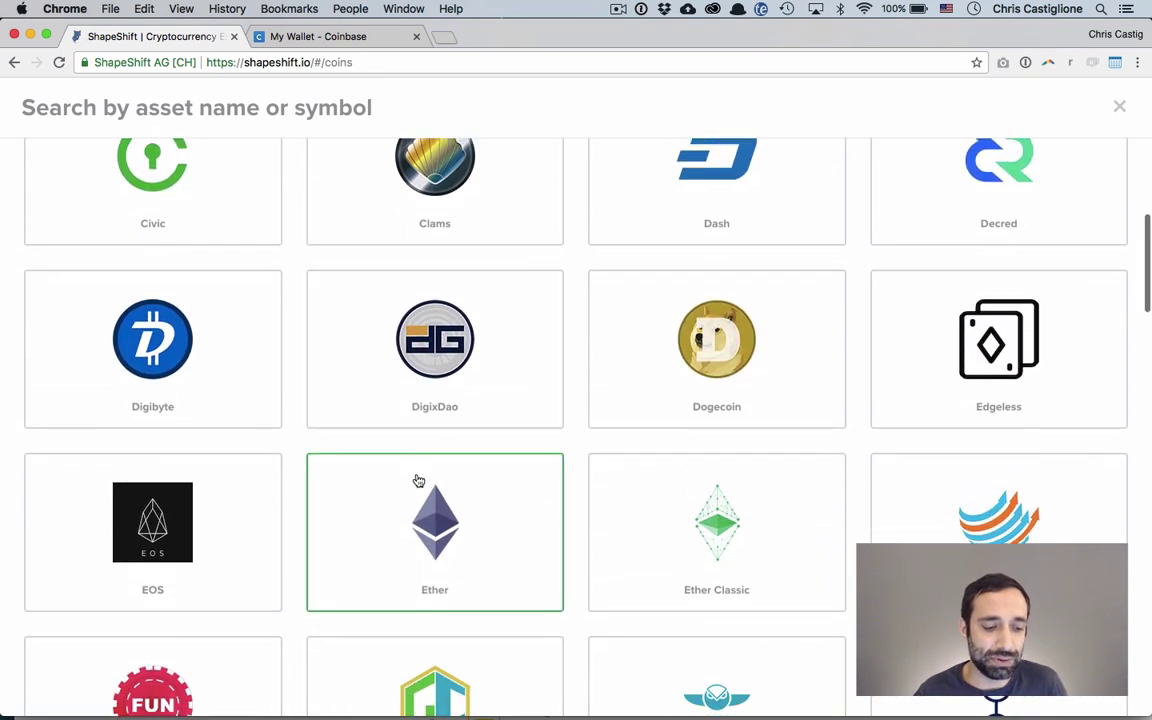
key("super+f")
type("ether")
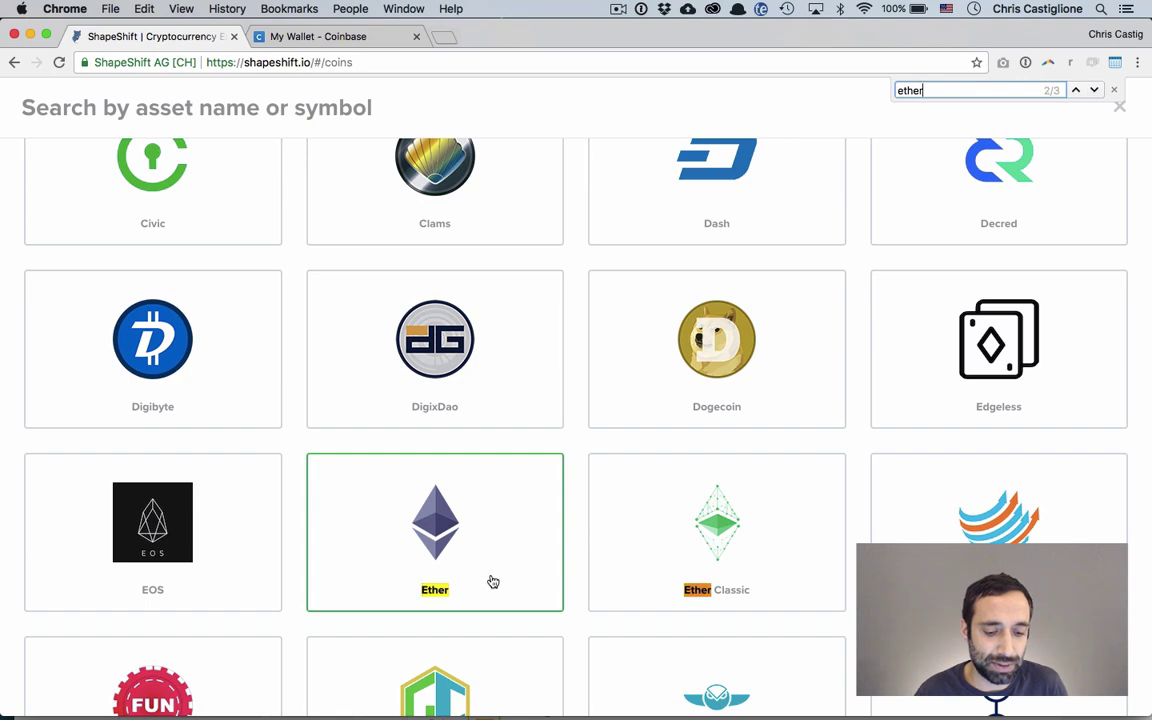
left_click(465, 553)
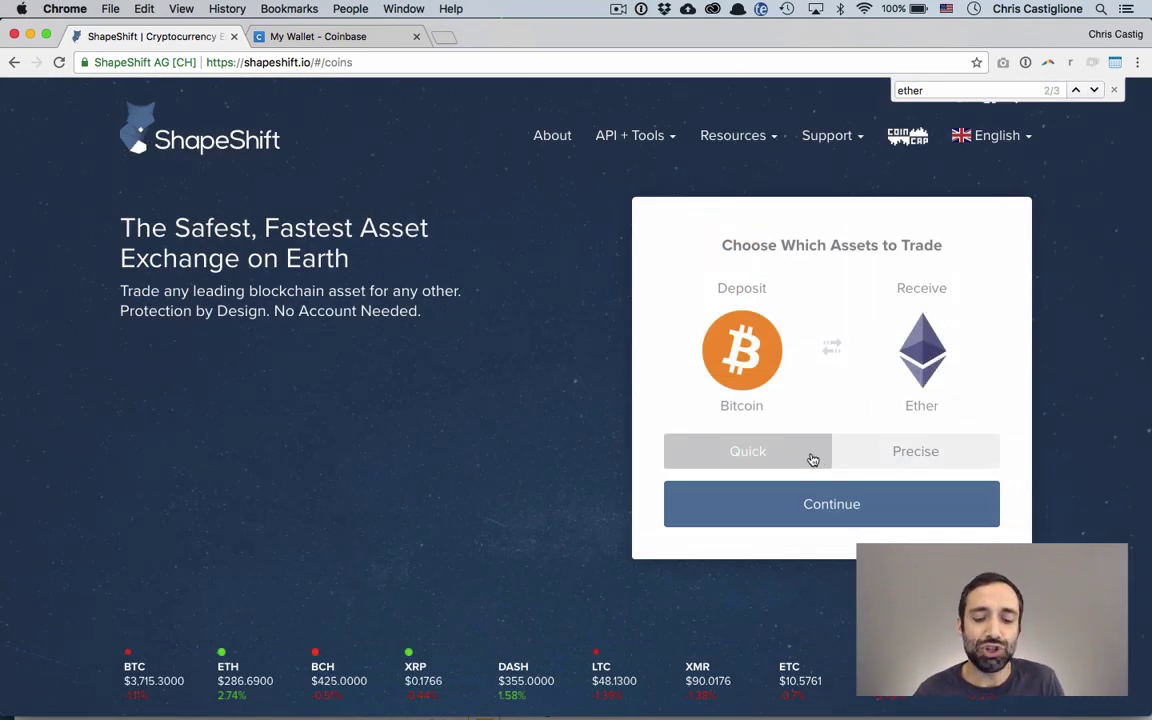
Continue to the order details with a Precise trade and enter .002 as the Bitcoin deposit amount
left_click(898, 451)
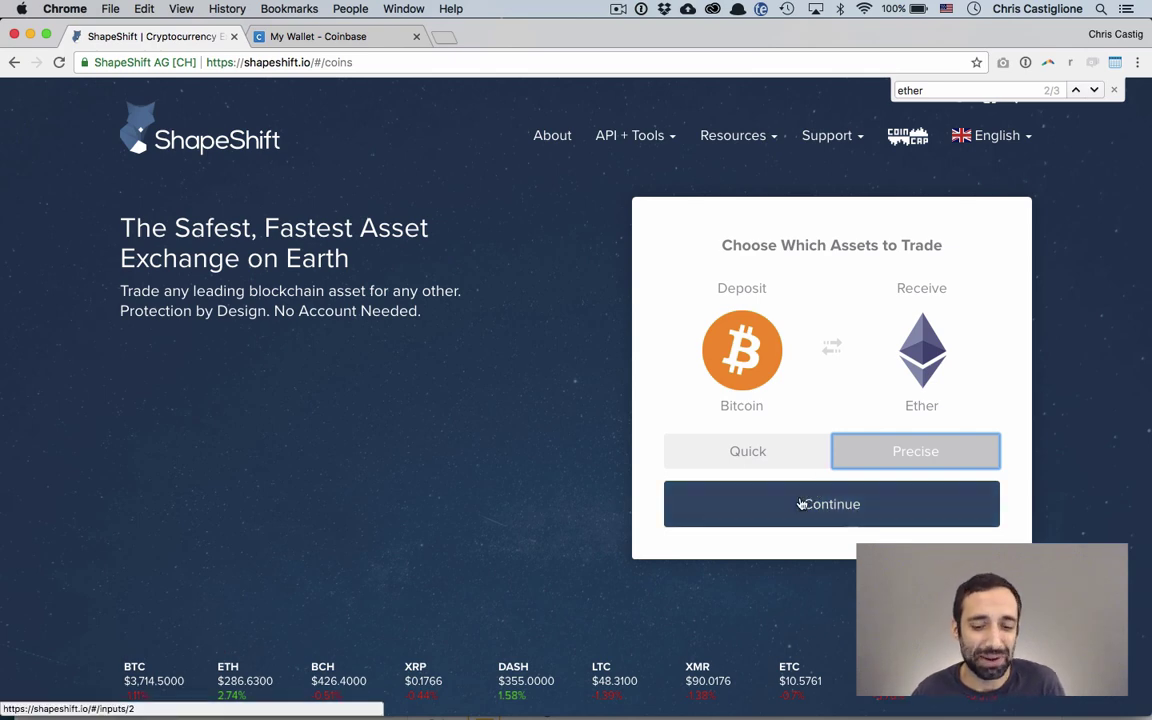
left_click(807, 504)
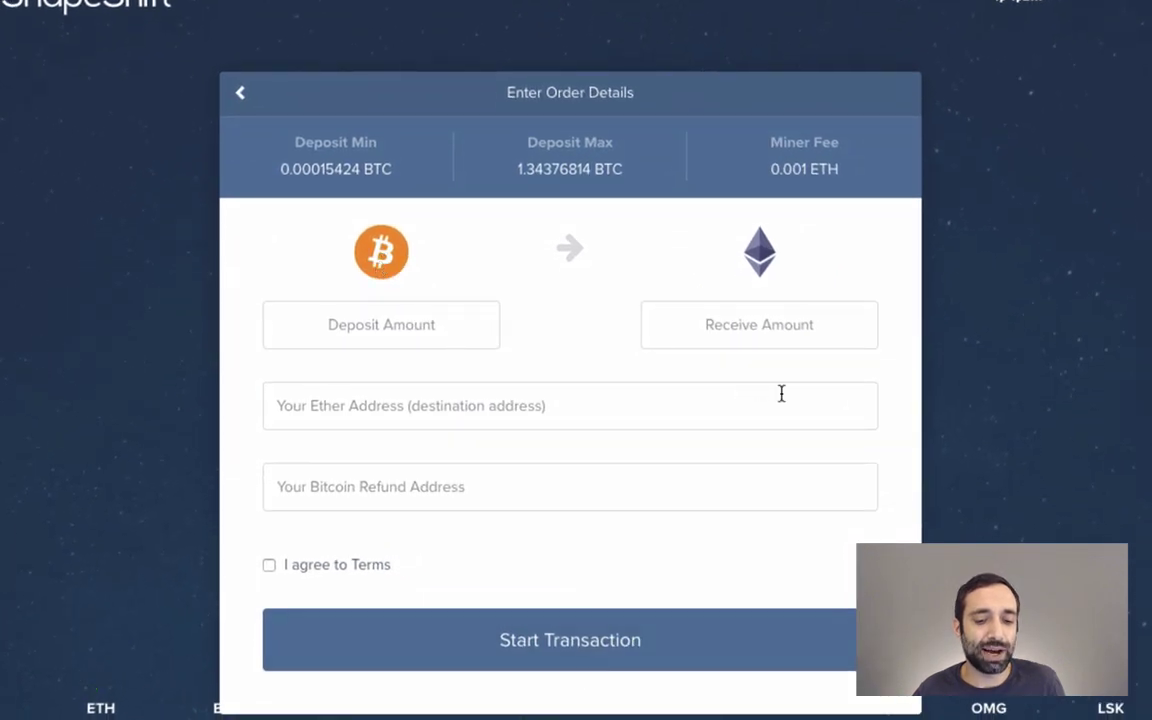
left_click(401, 324)
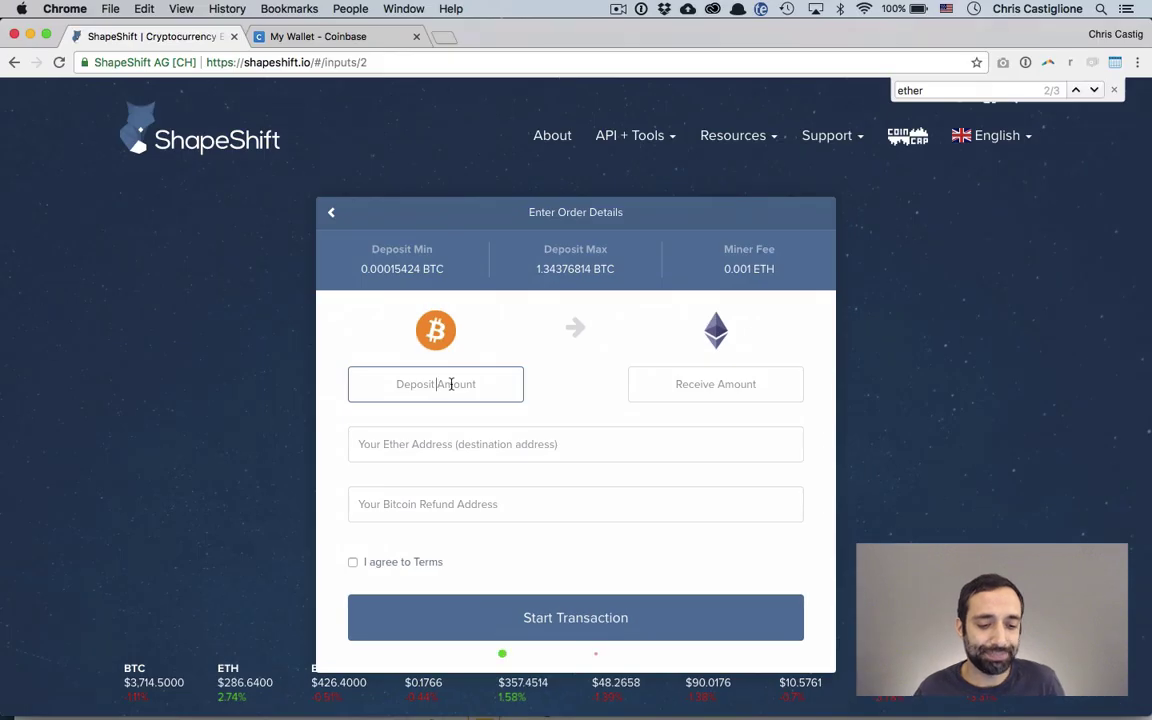
type(".")
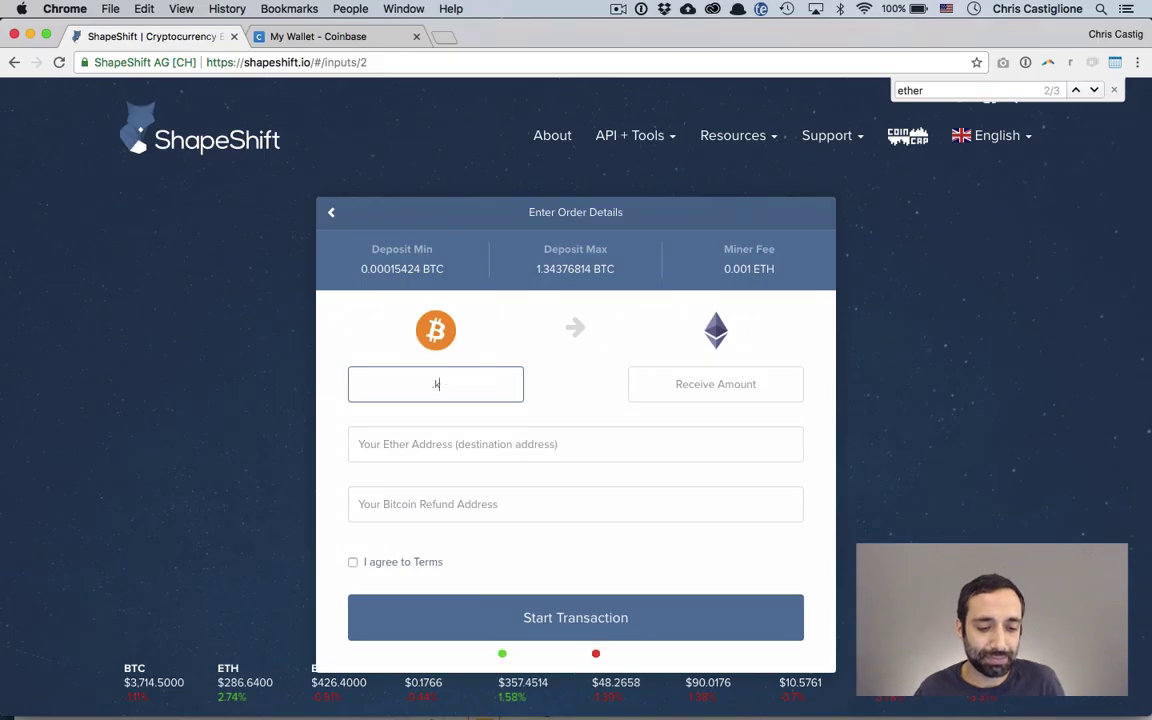
type("002")
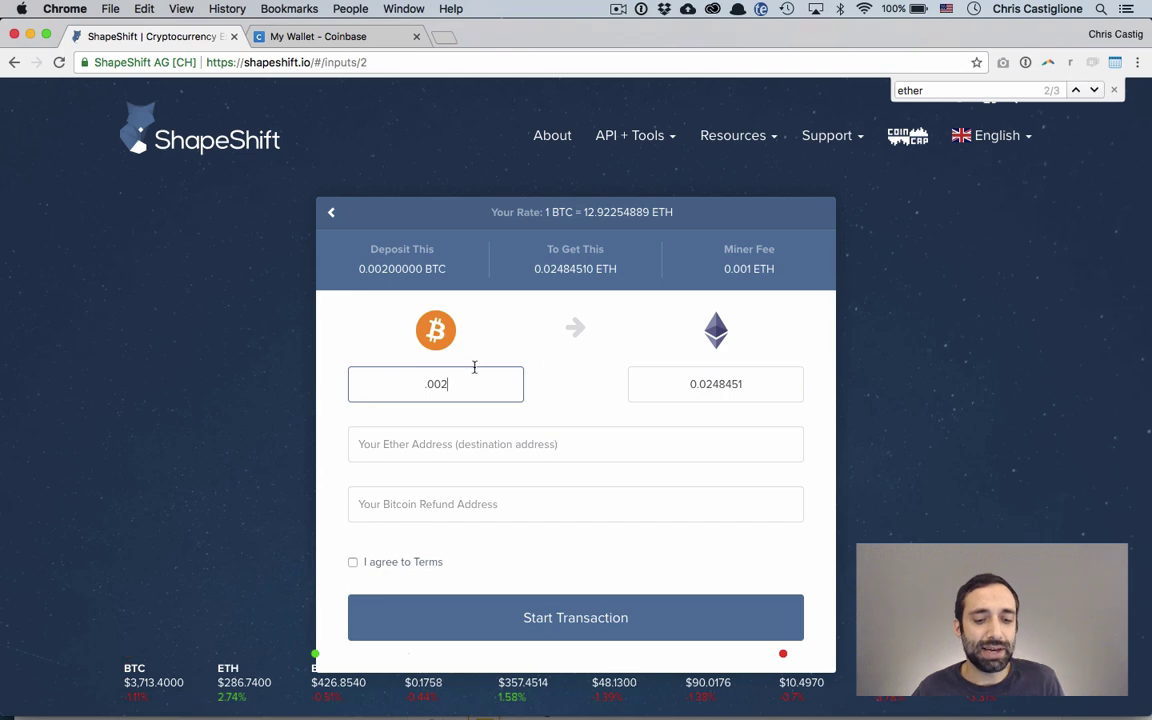
left_click_drag(461, 381, 398, 383)
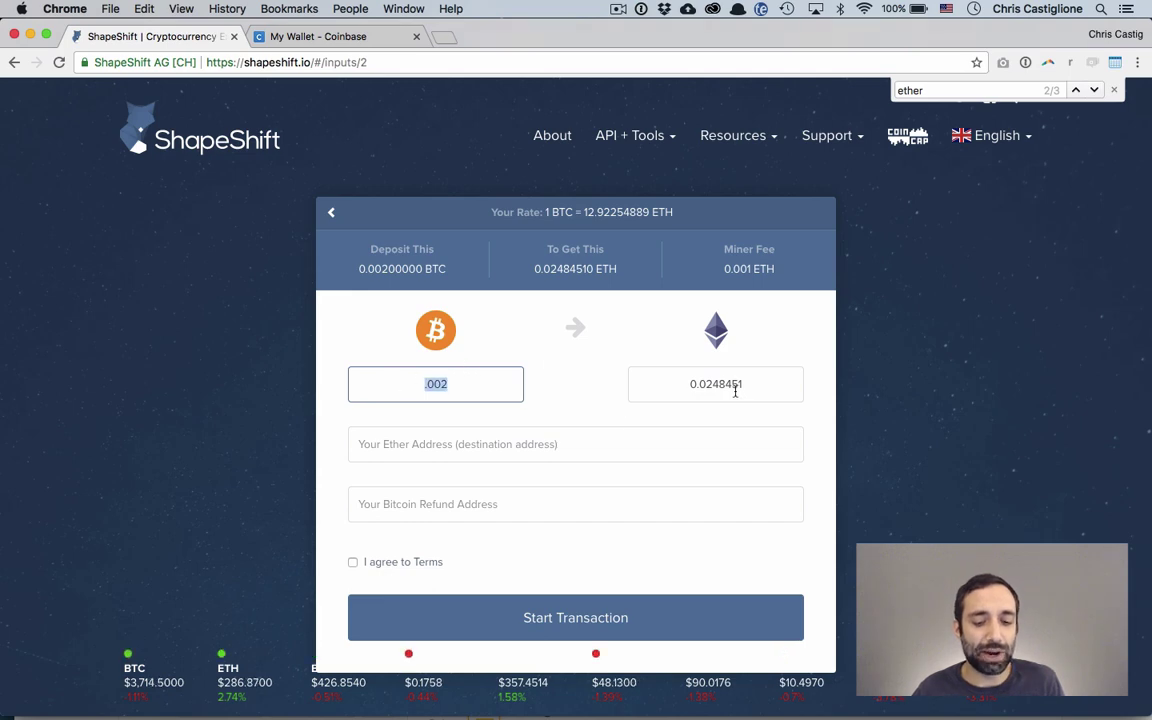
left_click_drag(735, 386, 674, 381)
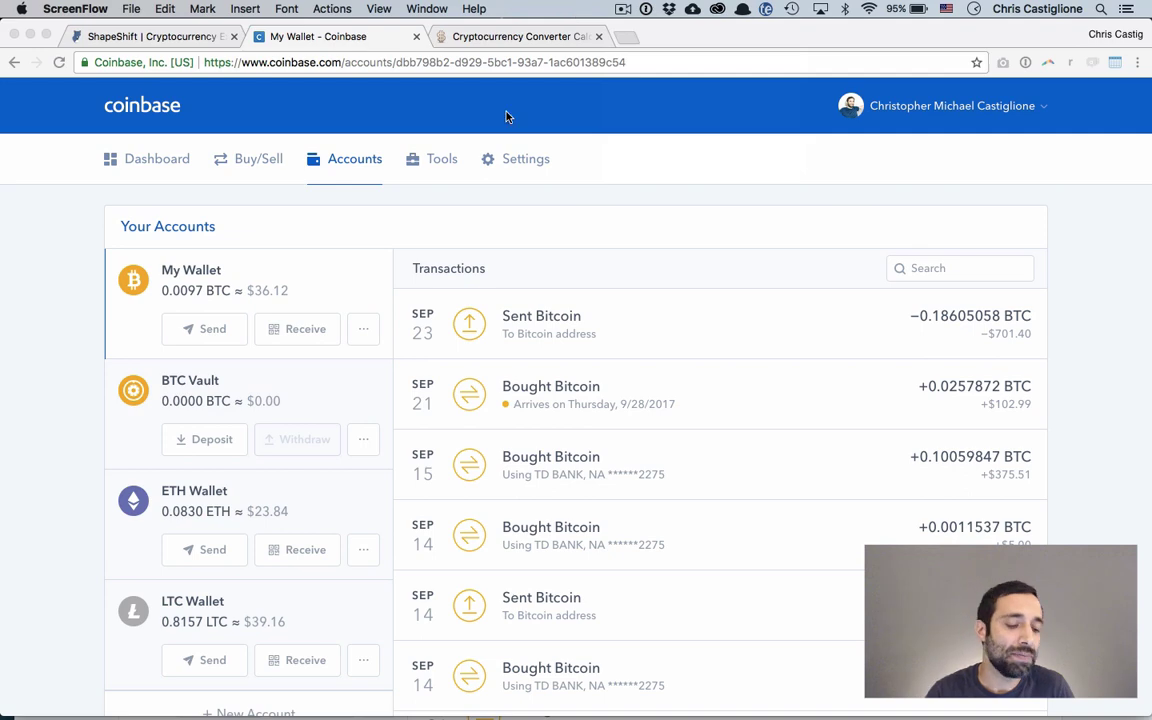
In Coinbase, reveal the ETH Wallet's receiving address and copy it
left_click(186, 515)
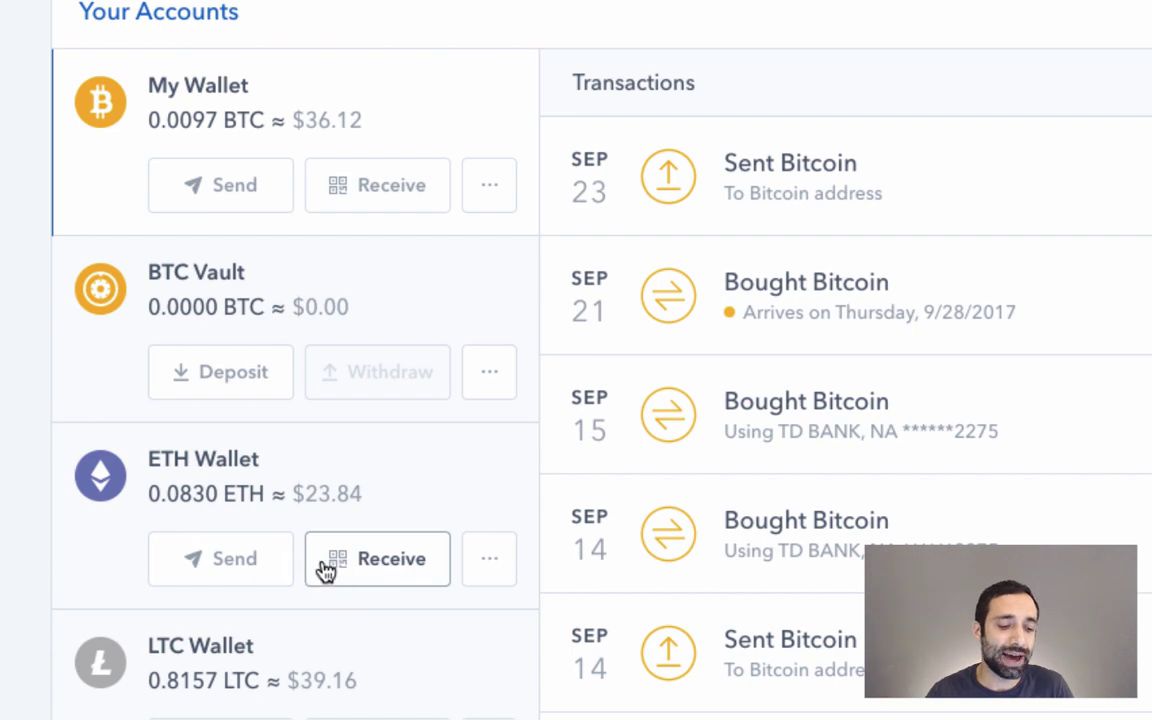
left_click(381, 574)
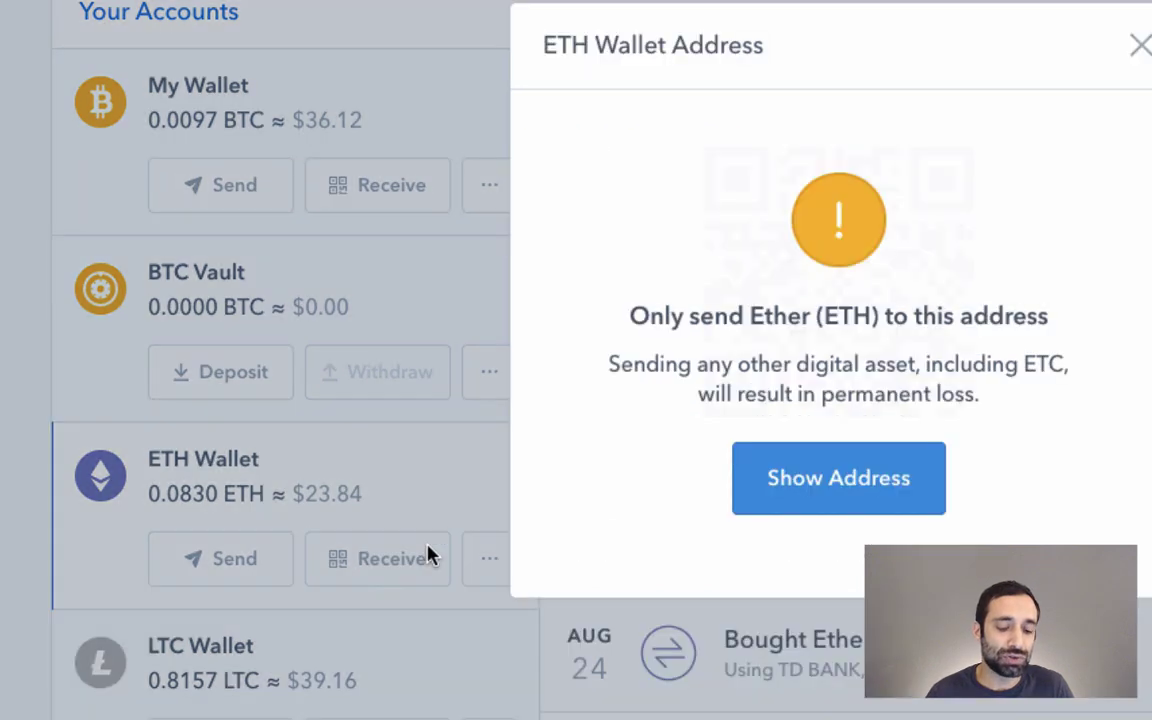
left_click(571, 521)
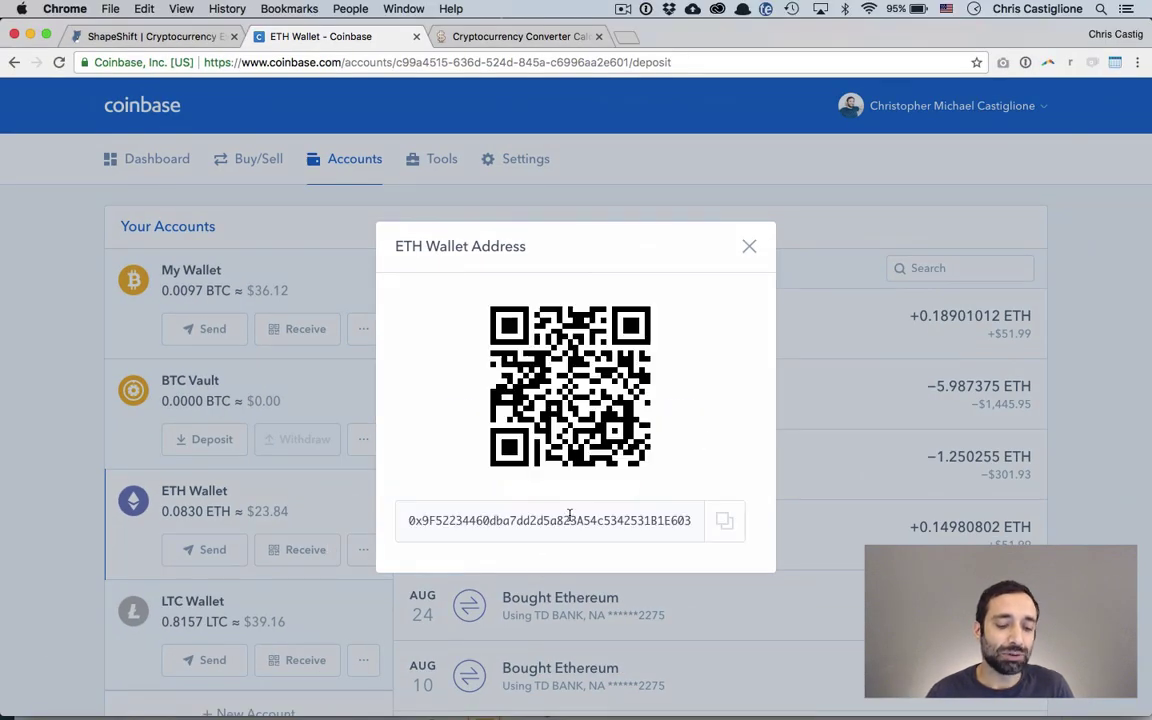
left_click(570, 518)
key("ctrl+c")
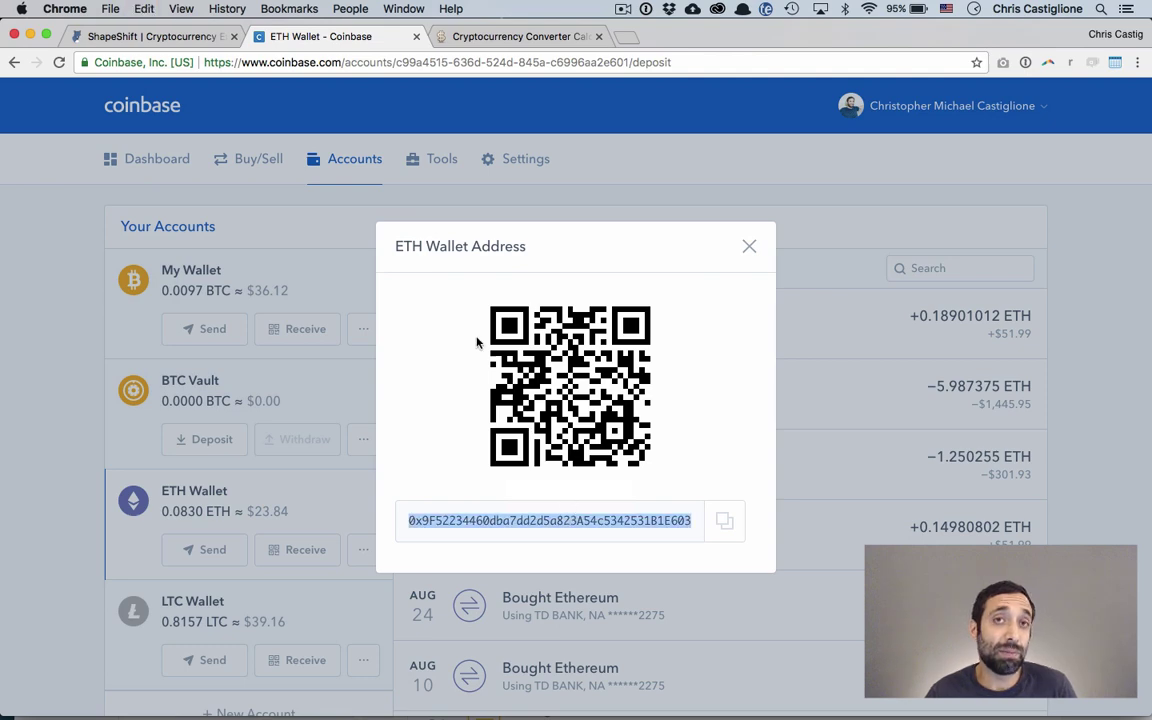
Return to the ShapeShift order and paste the copied wallet address as the Ether destination address
left_click(157, 37)
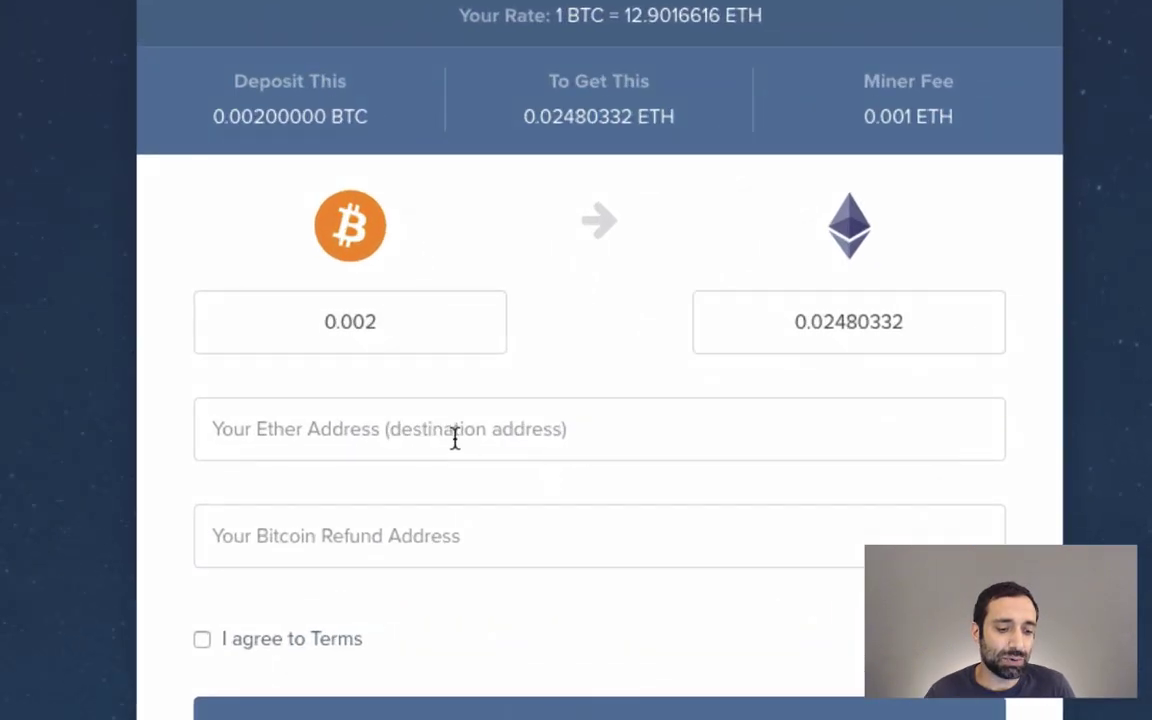
left_click(445, 437)
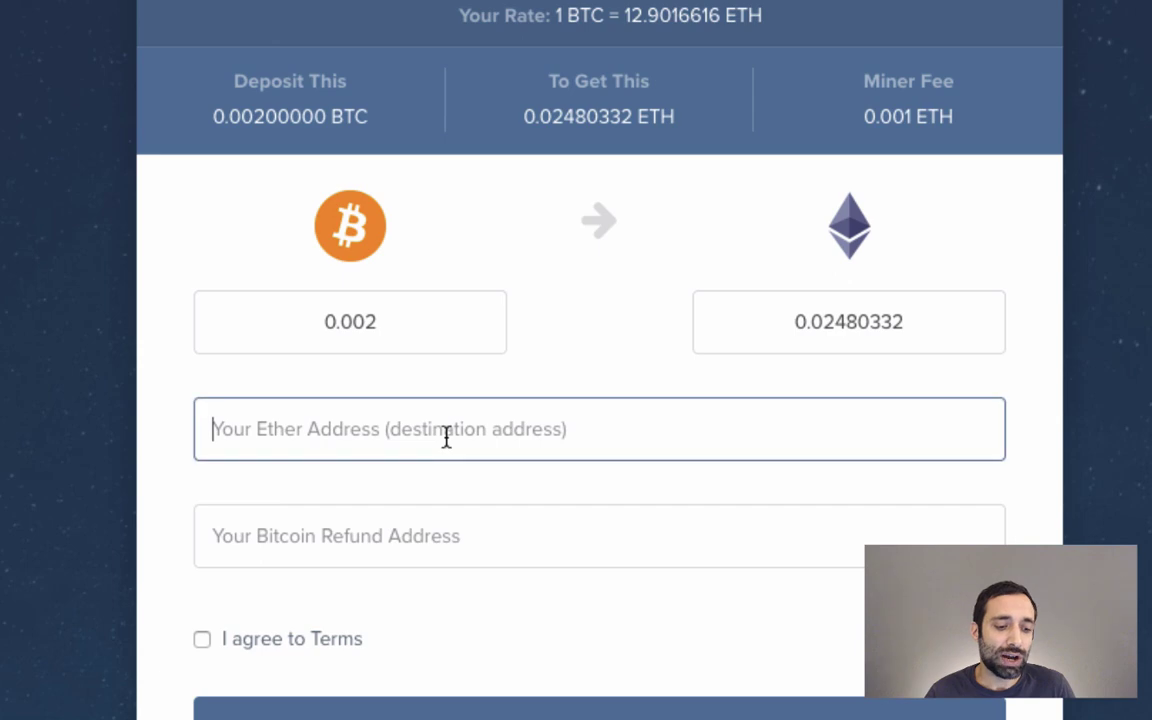
key("ctrl+v")
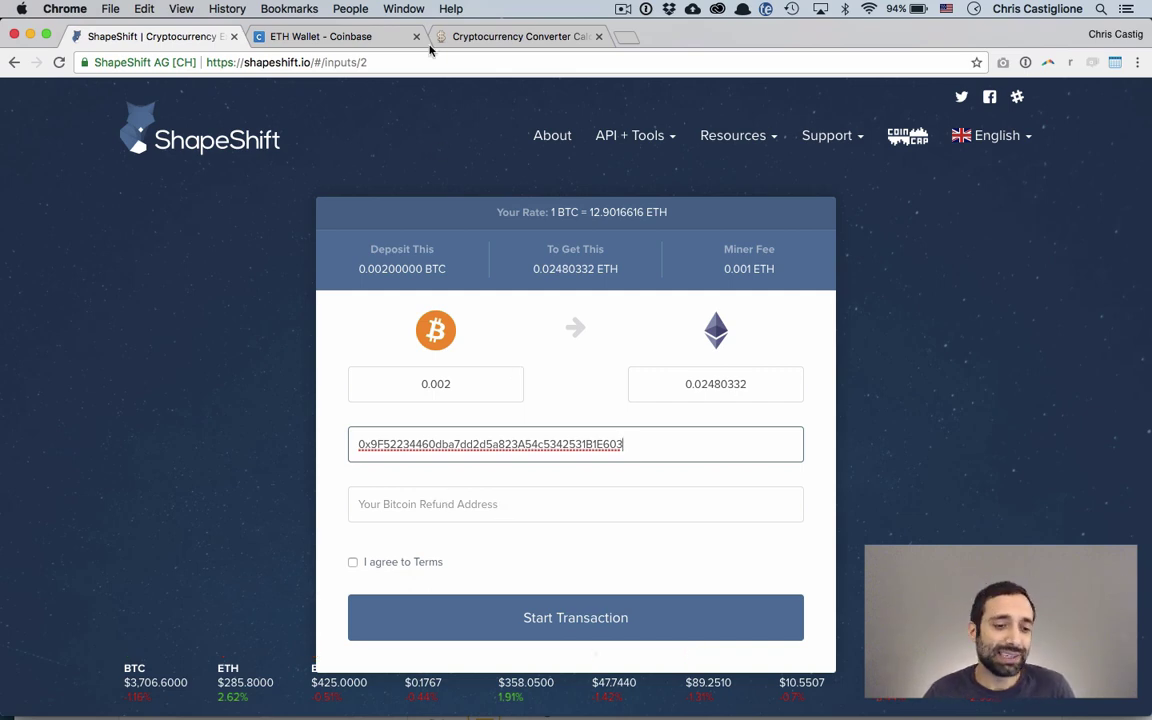
Back in Coinbase, show the receiving address of the Bitcoin My Wallet and copy it
left_click(373, 36)
left_click(298, 301)
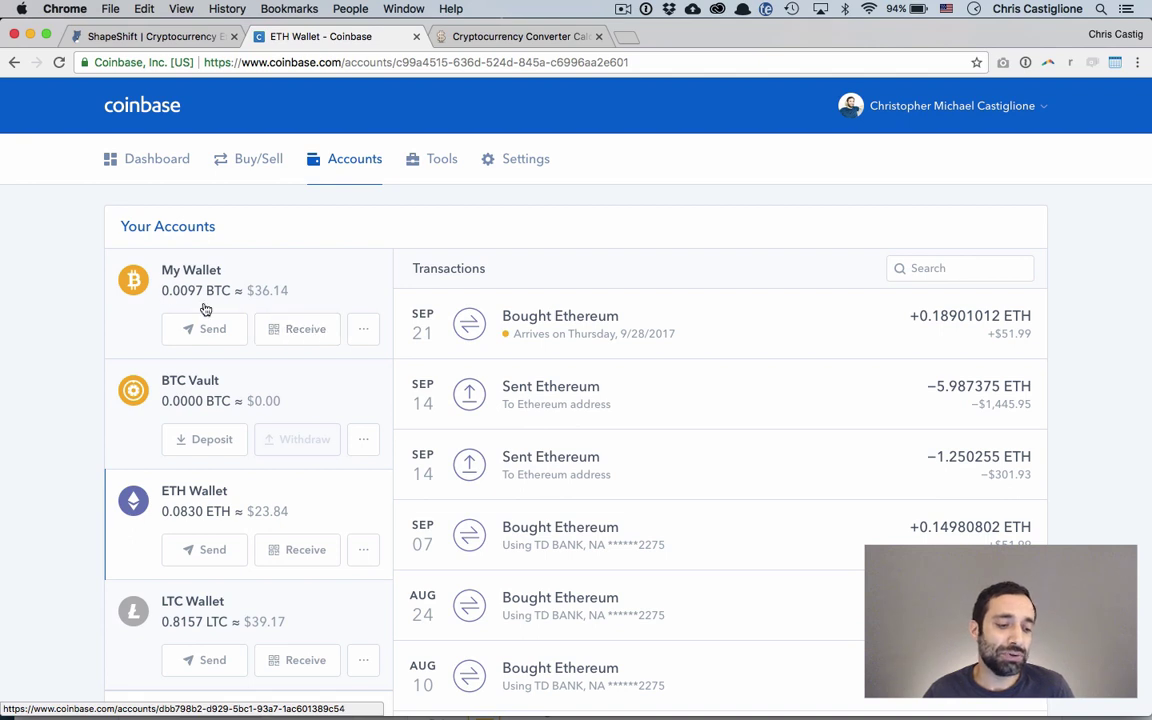
left_click(300, 329)
left_click(575, 500)
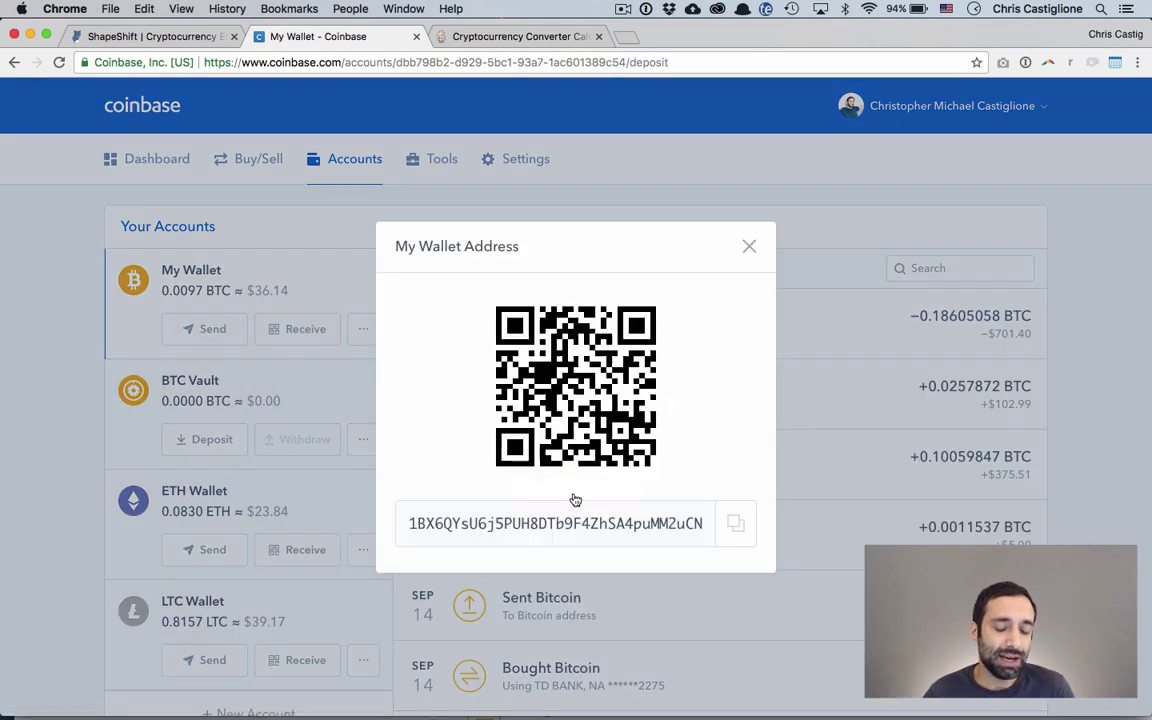
left_click(527, 533)
key("super+c")
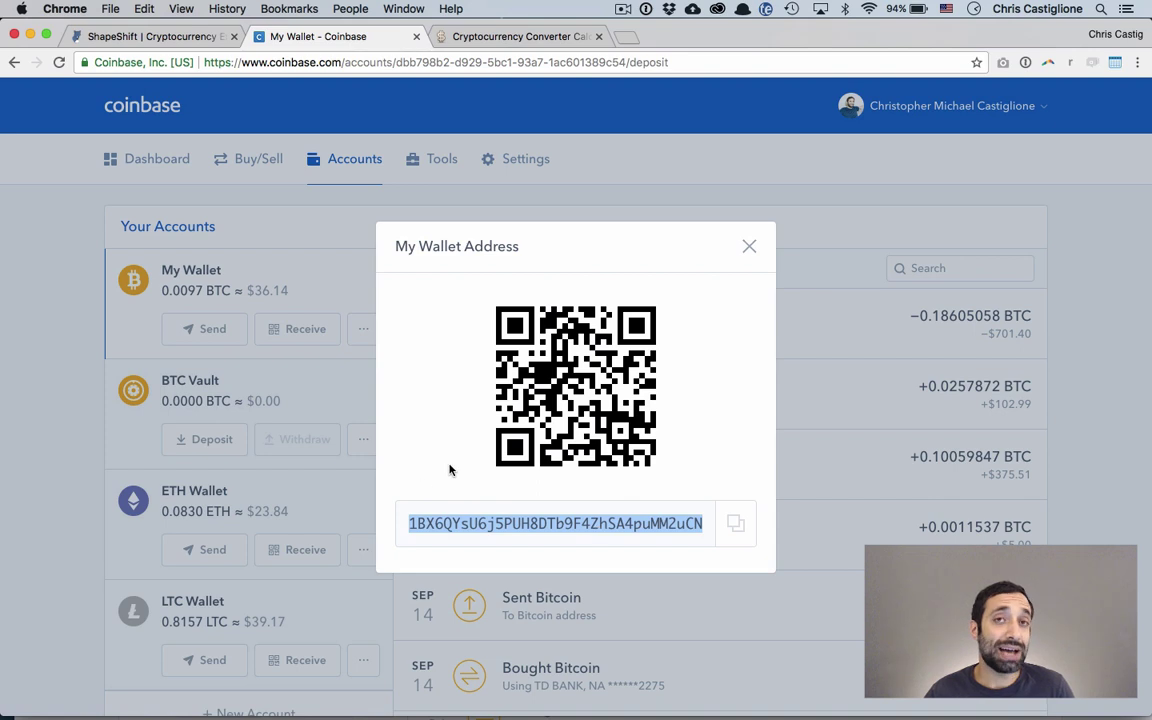
In the ShapeShift order, paste the copied address as the Bitcoin refund address and agree to the terms
left_click(150, 36)
left_click(424, 505)
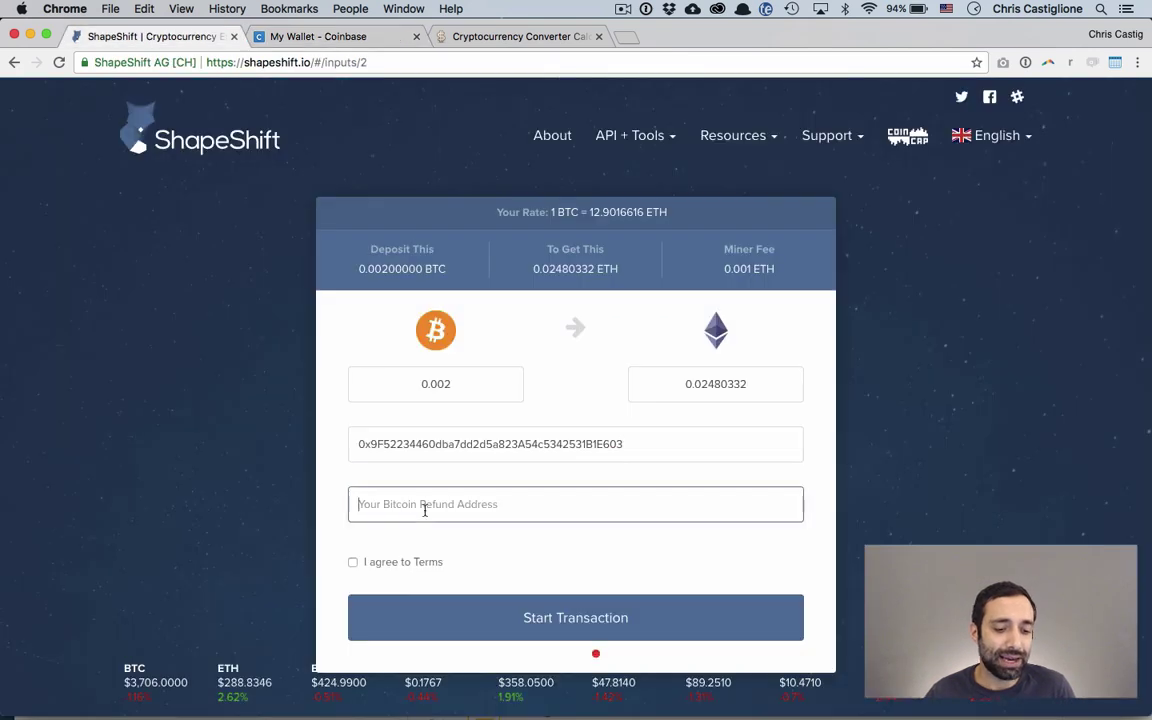
key("super+v")
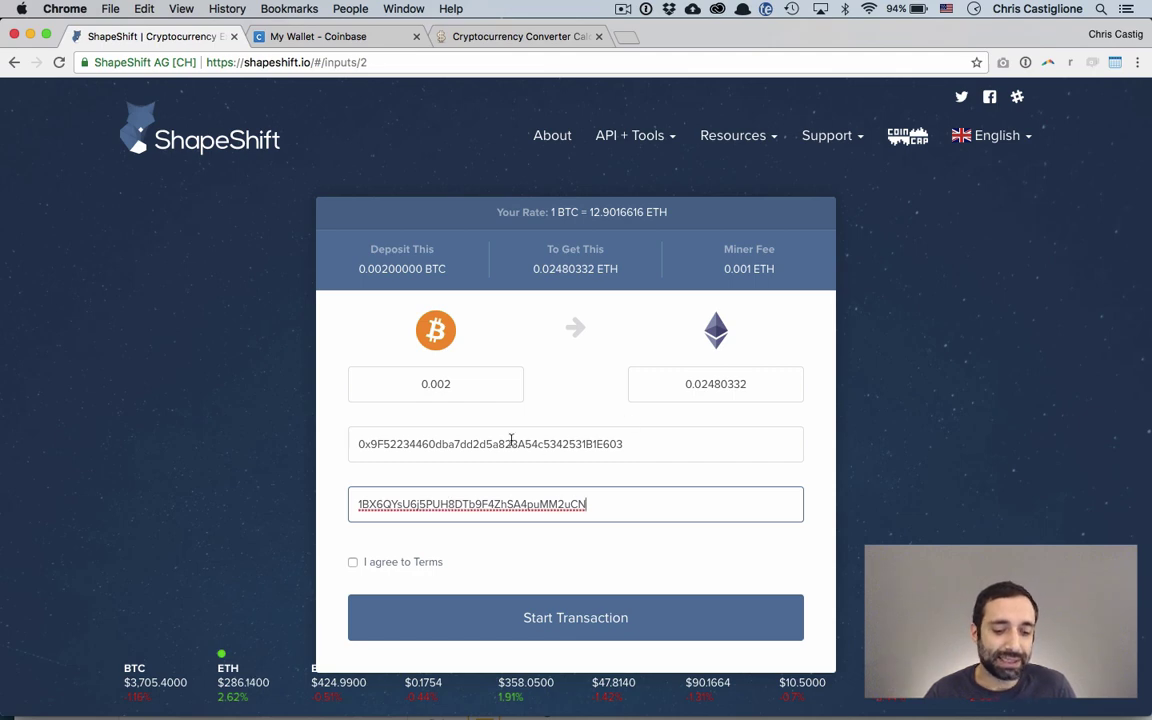
left_click(352, 564)
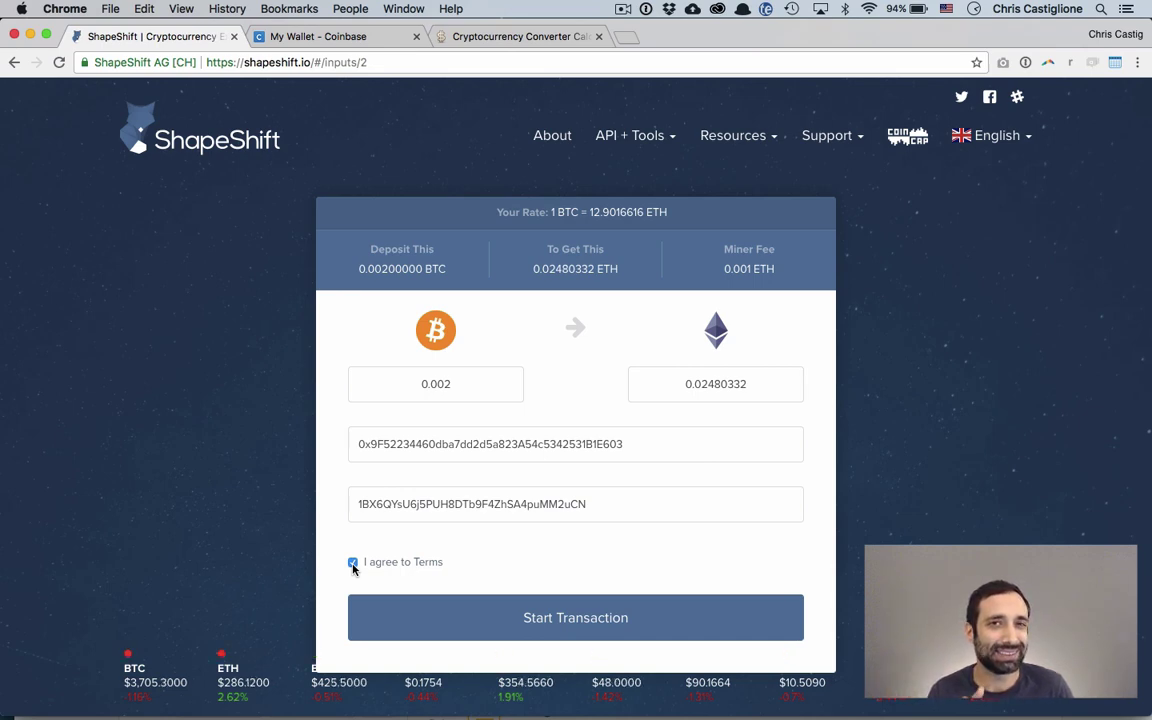
Switch to the CoinMarketCap converter calculator and enter the order's deposit amount, 0.002, for conversion from Bitcoin to USD
left_click(456, 381)
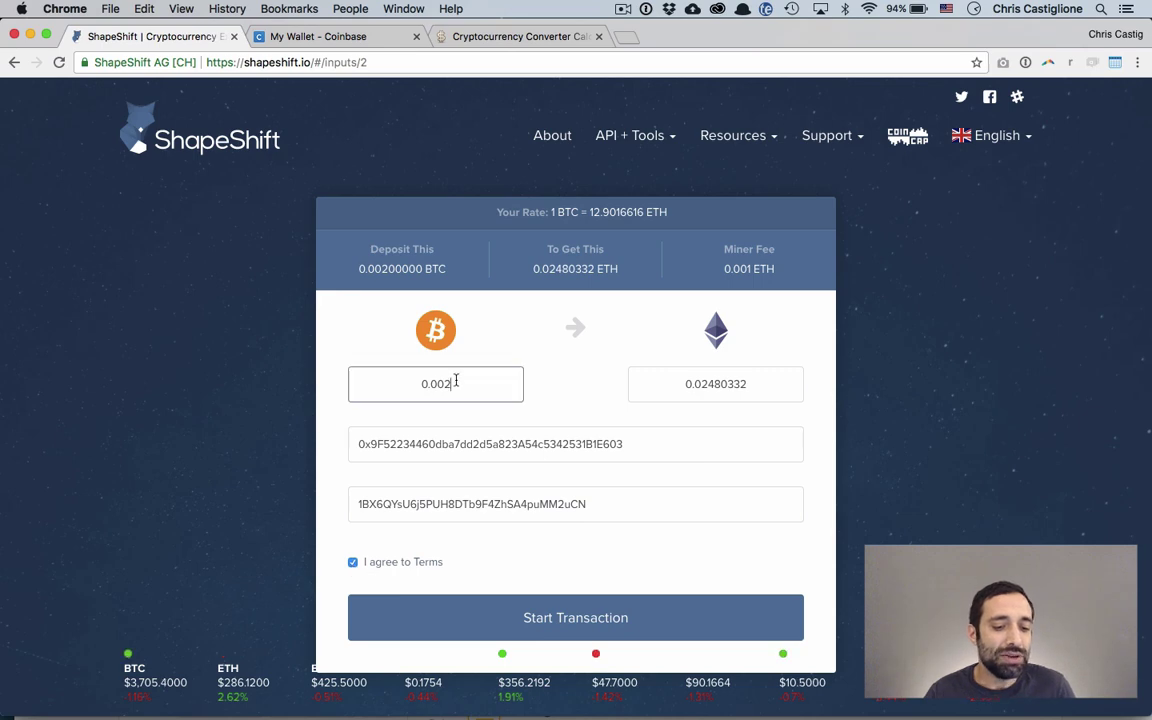
left_click_drag(456, 381, 414, 378)
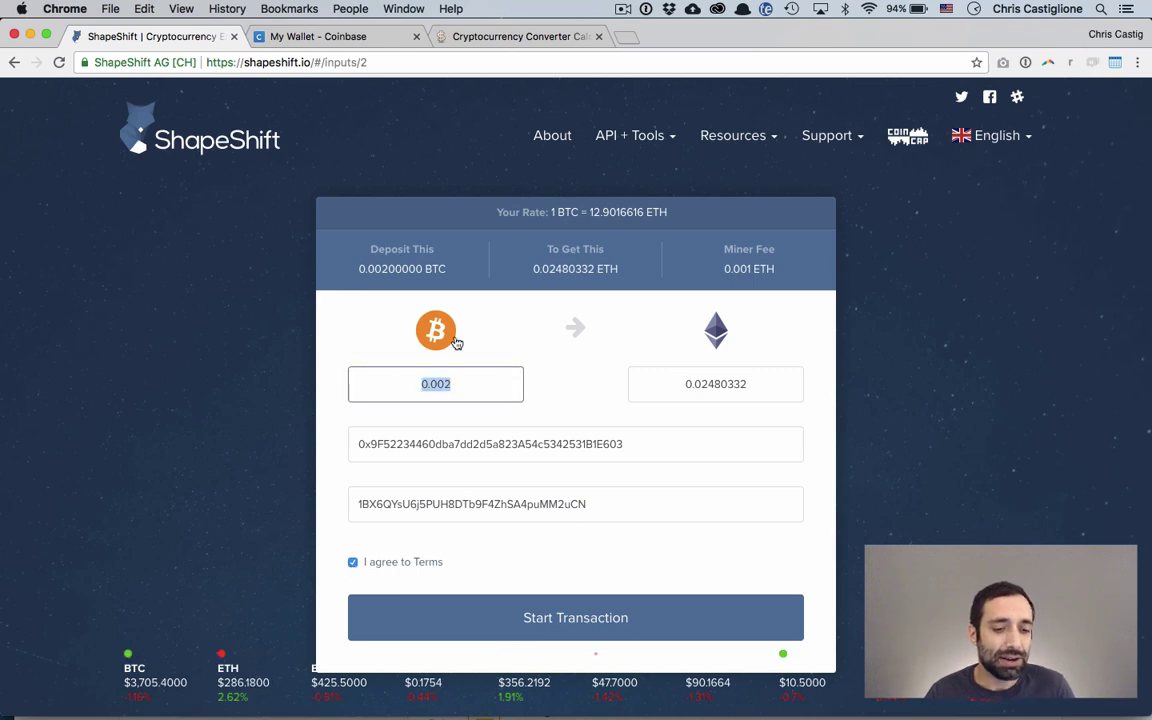
left_click(502, 44)
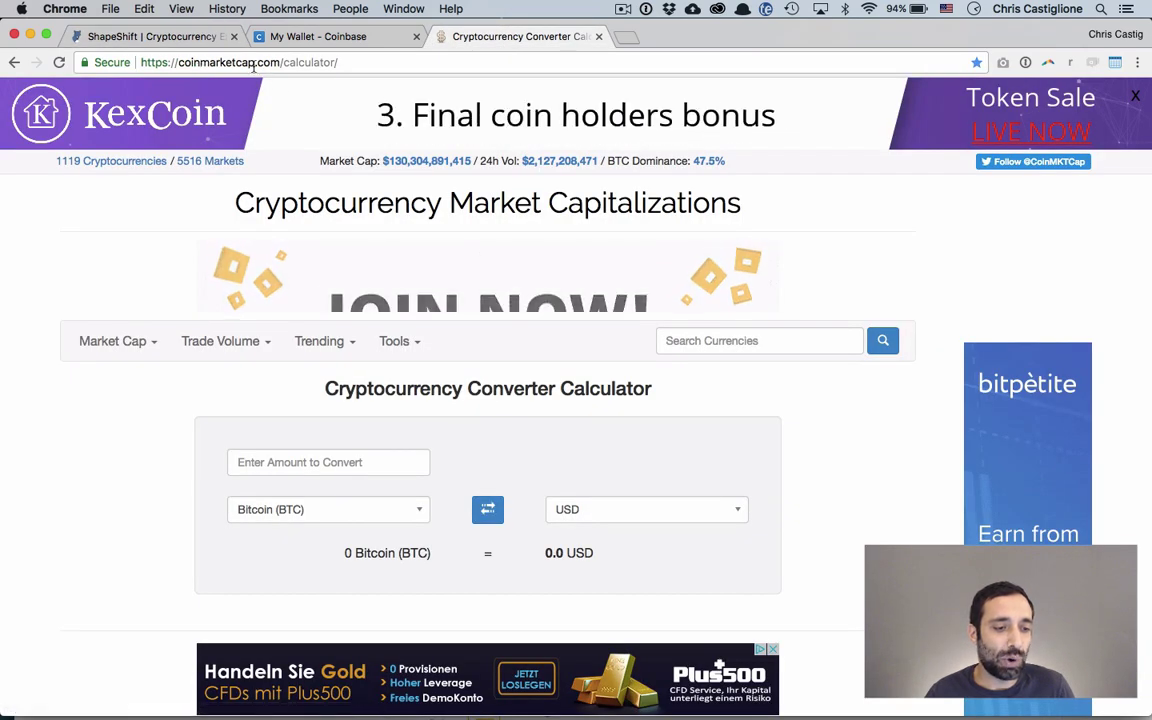
left_click_drag(283, 62, 346, 62)
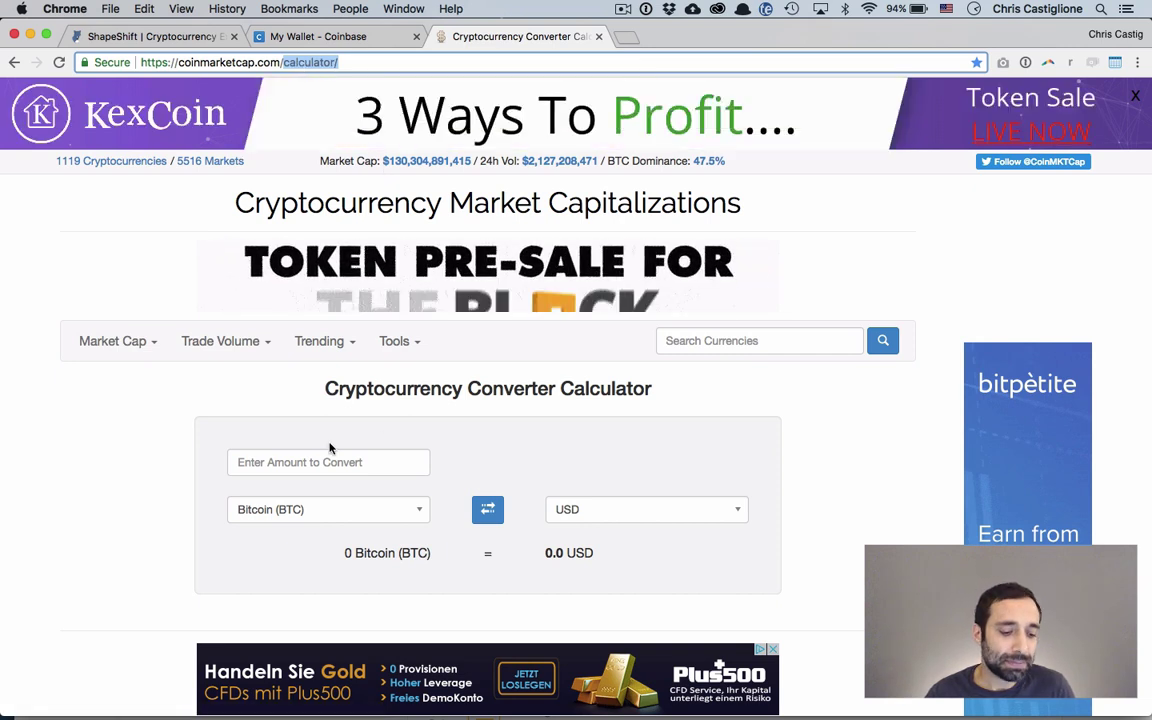
left_click(305, 462)
type("0.002")
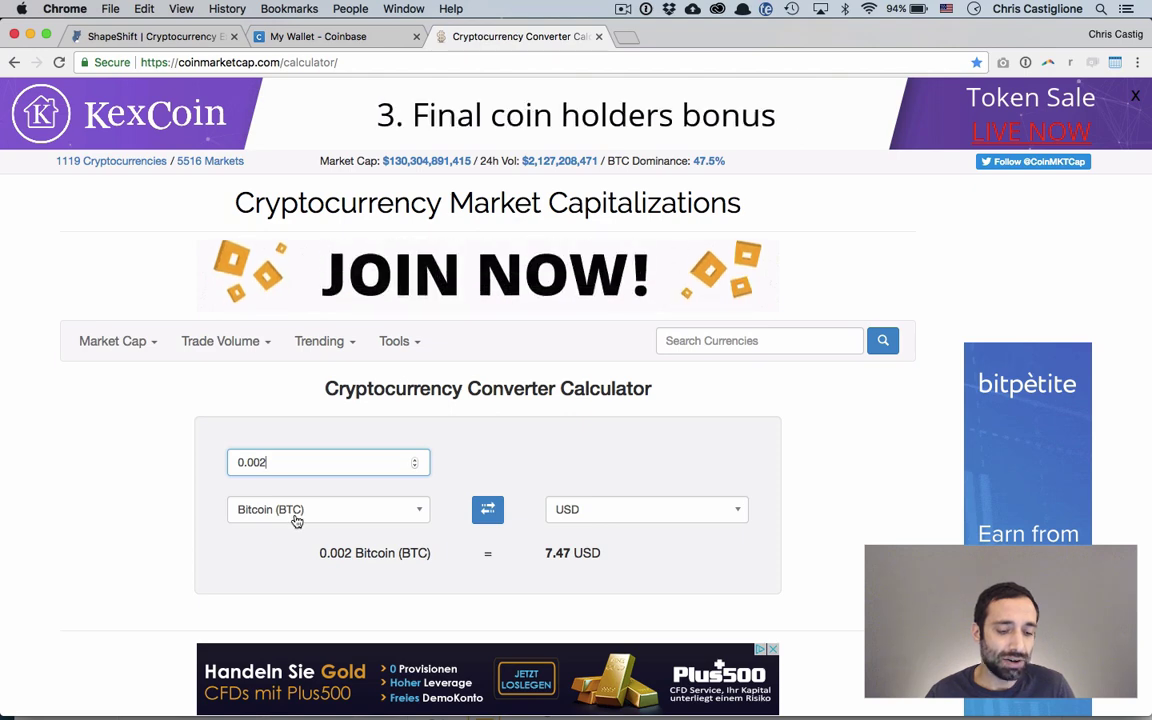
left_click(297, 512)
type("ether")
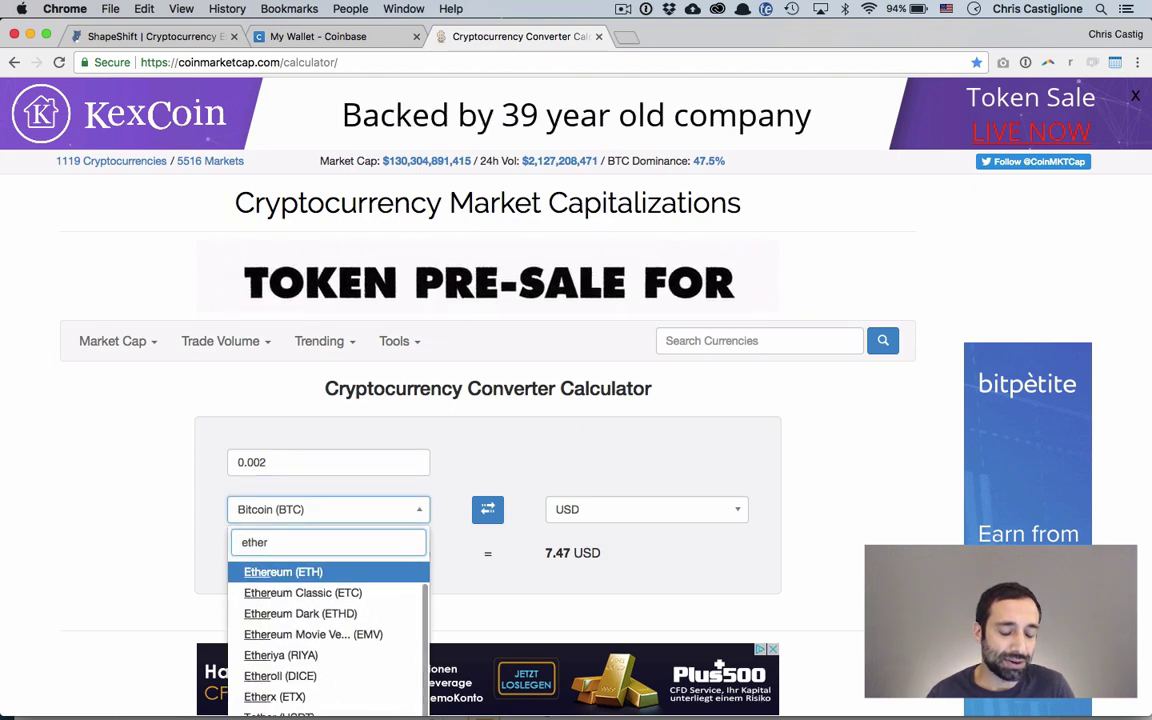
key("BackSpace")
key("BackSpace")
key("BackSpace")
key("BackSpace")
key("BackSpace")
type("bitcoin")
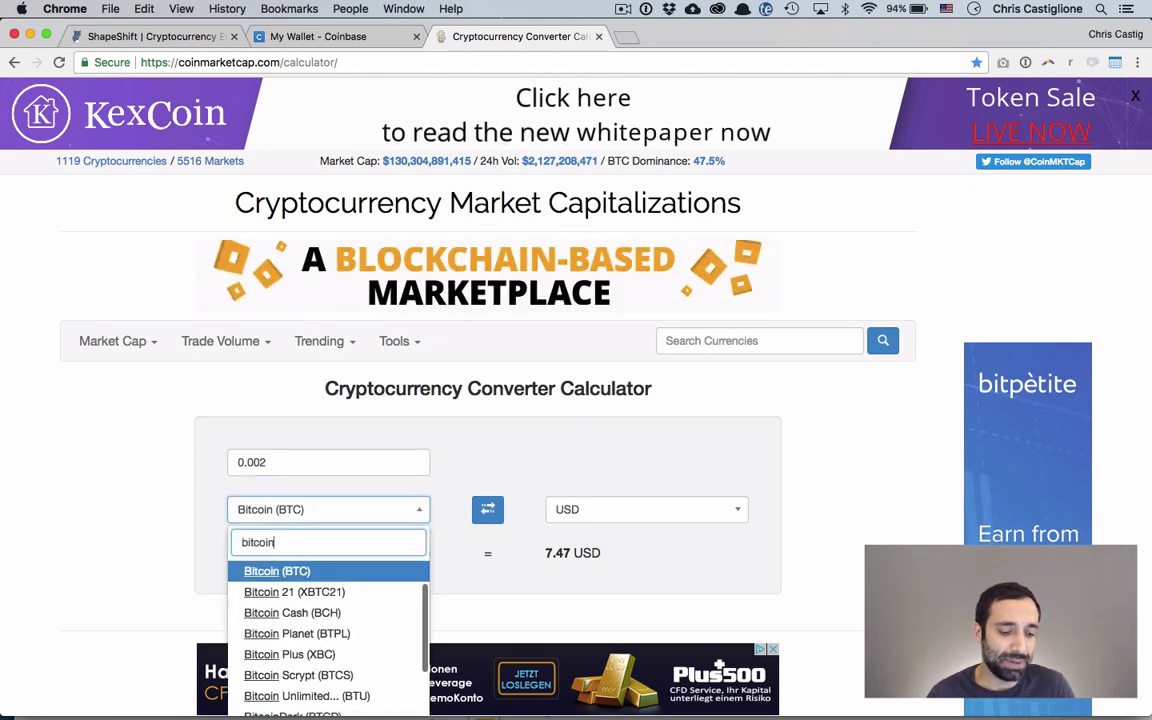
key("Return")
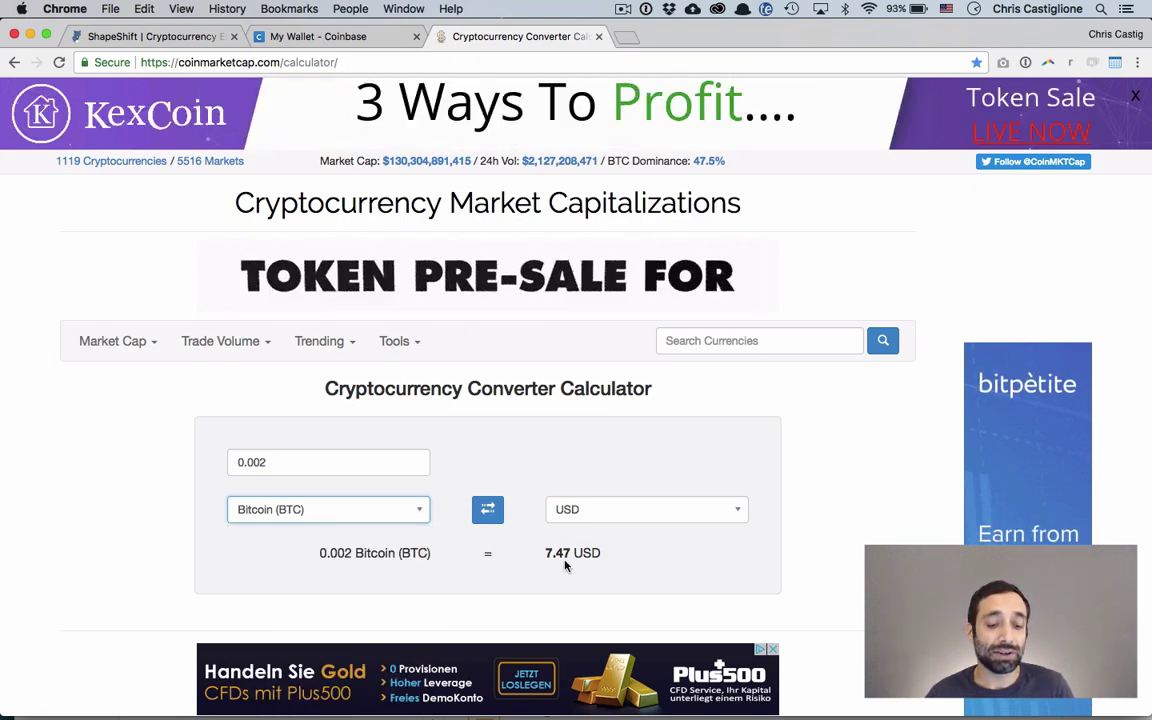
Change the converter amount to 0.0002 Bitcoin to check its value in USD
left_click_drag(600, 562, 540, 563)
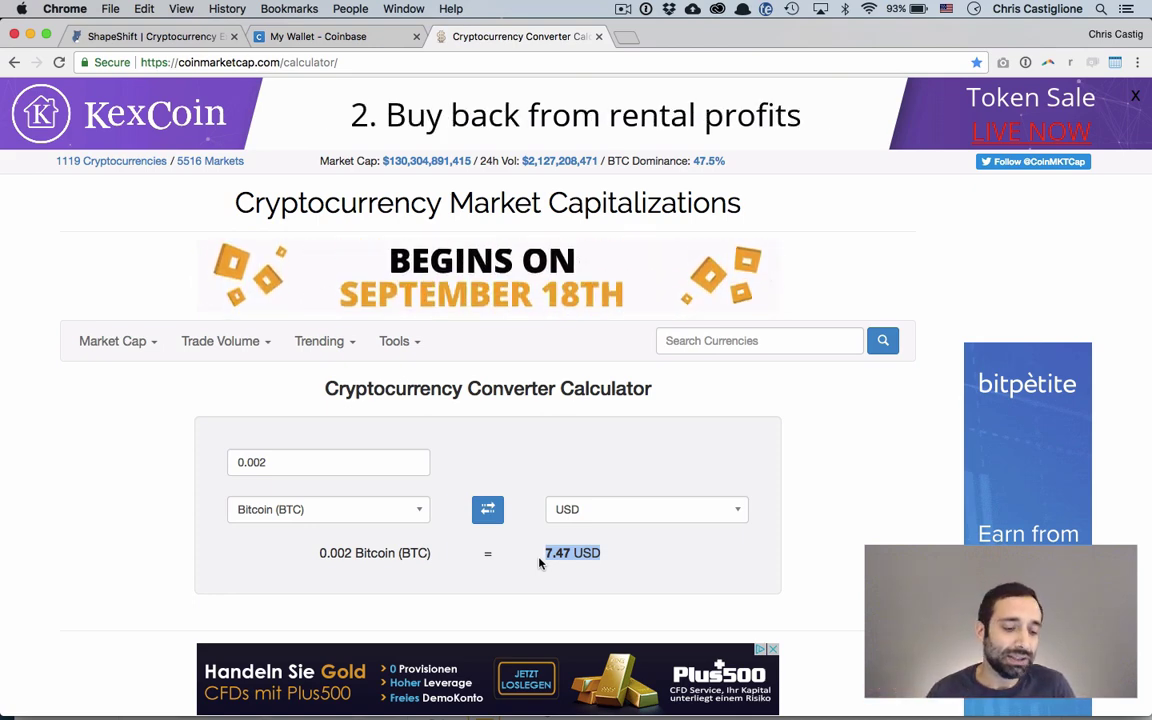
left_click(255, 463)
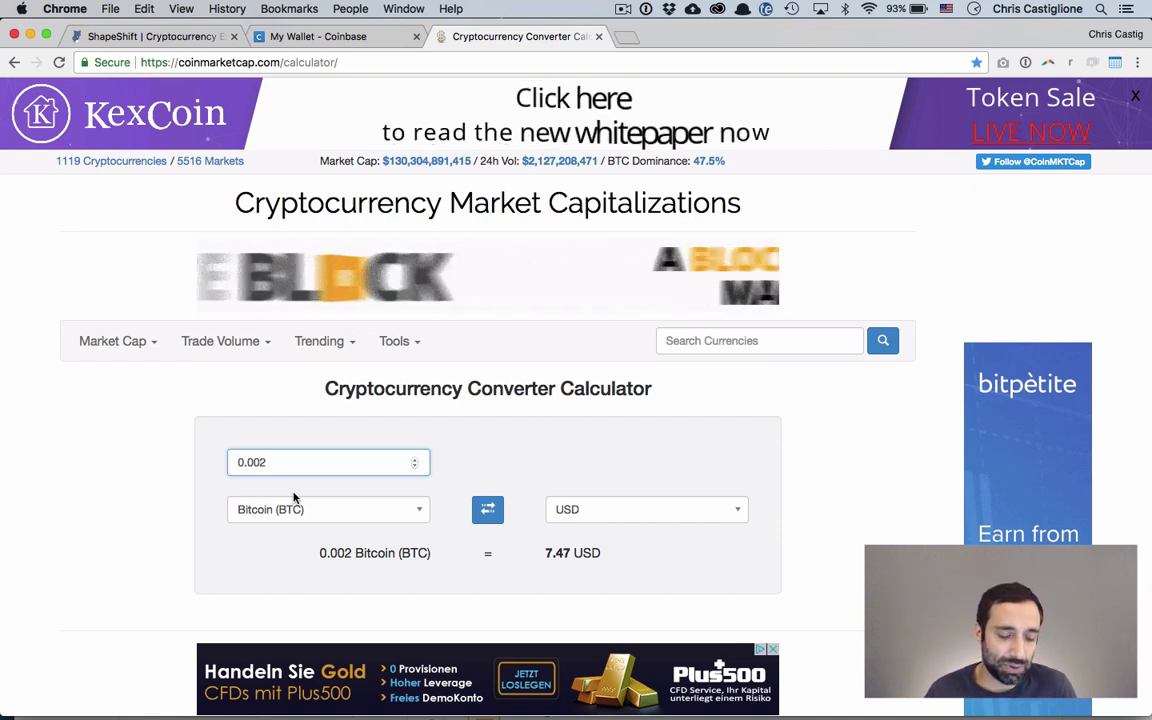
type("0")
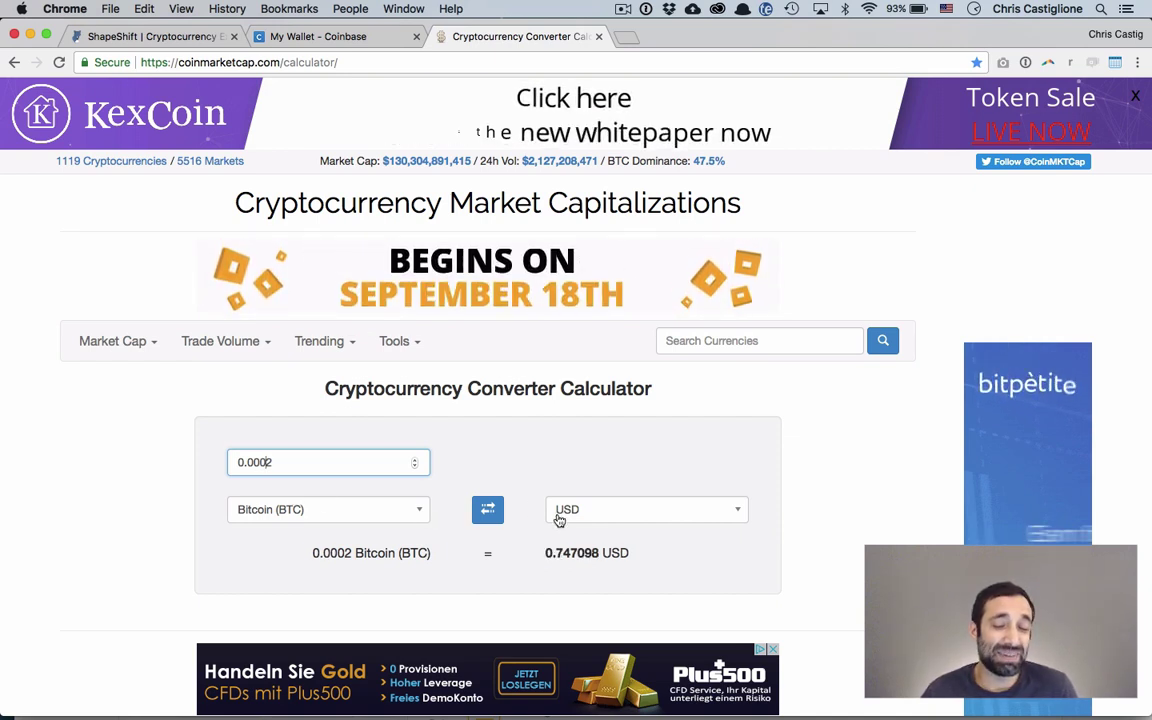
Copy the Ether amount, 0.0015795, from the ShapeShift order and convert it from Ethereum (ETH) to USD in the CoinMarketCap calculator
key("super+a")
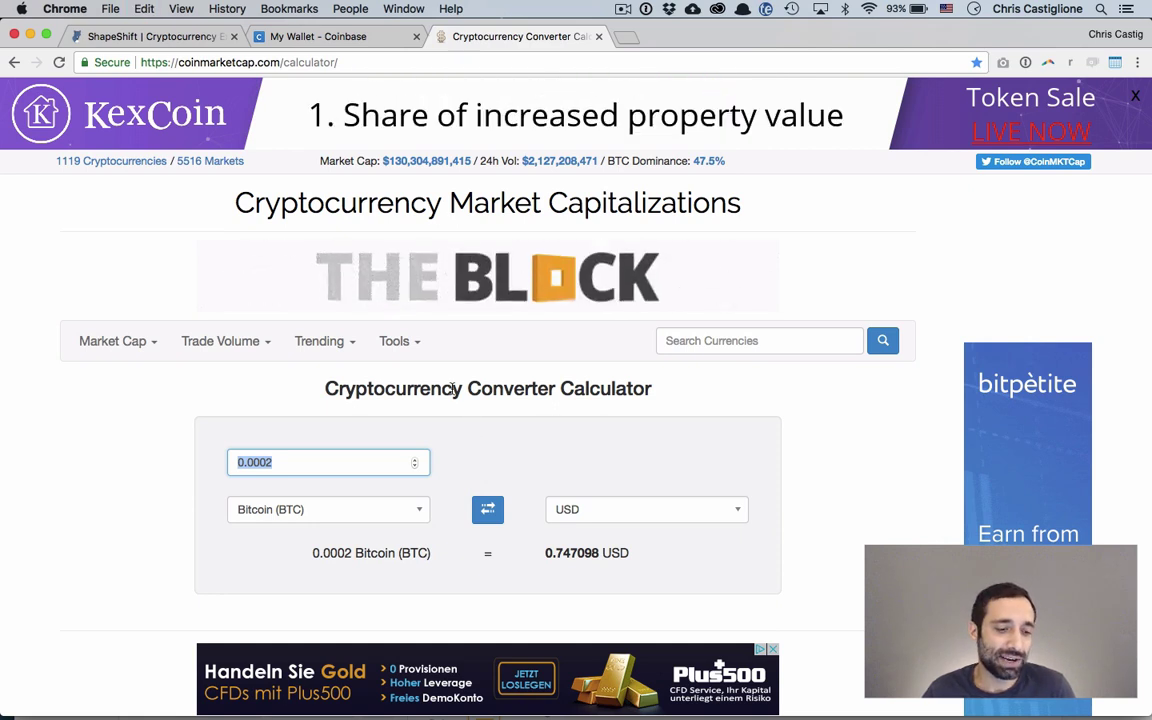
left_click(140, 36)
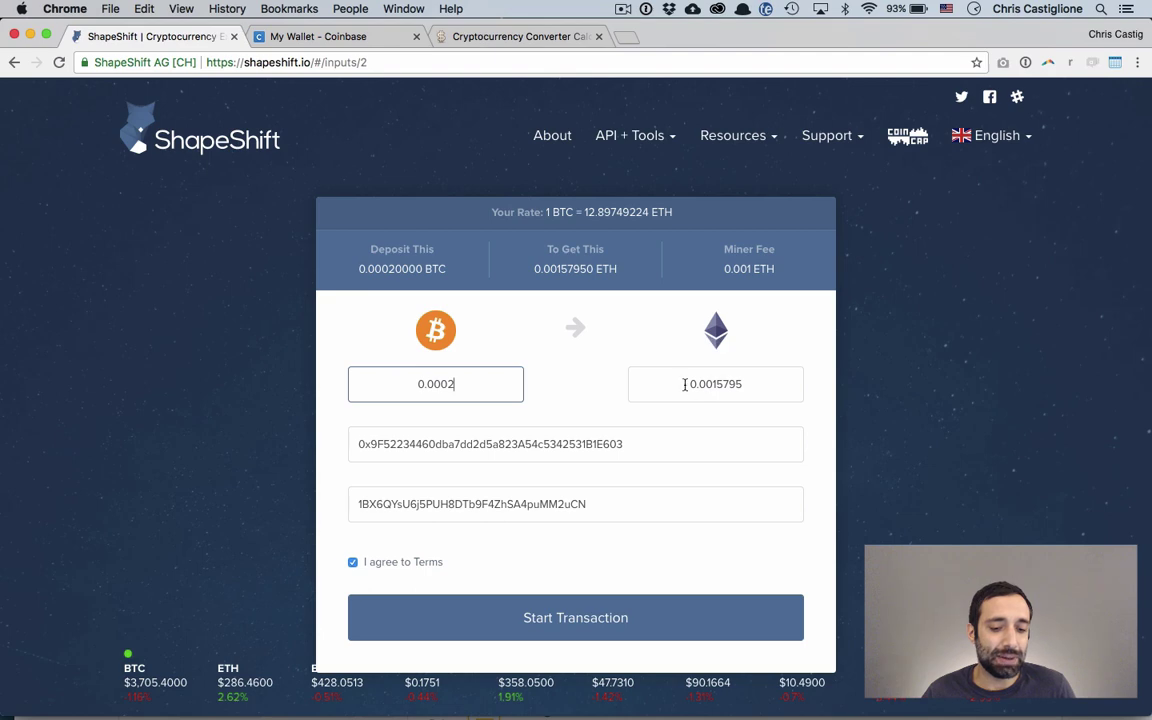
left_click_drag(685, 385, 743, 386)
key("super+c")
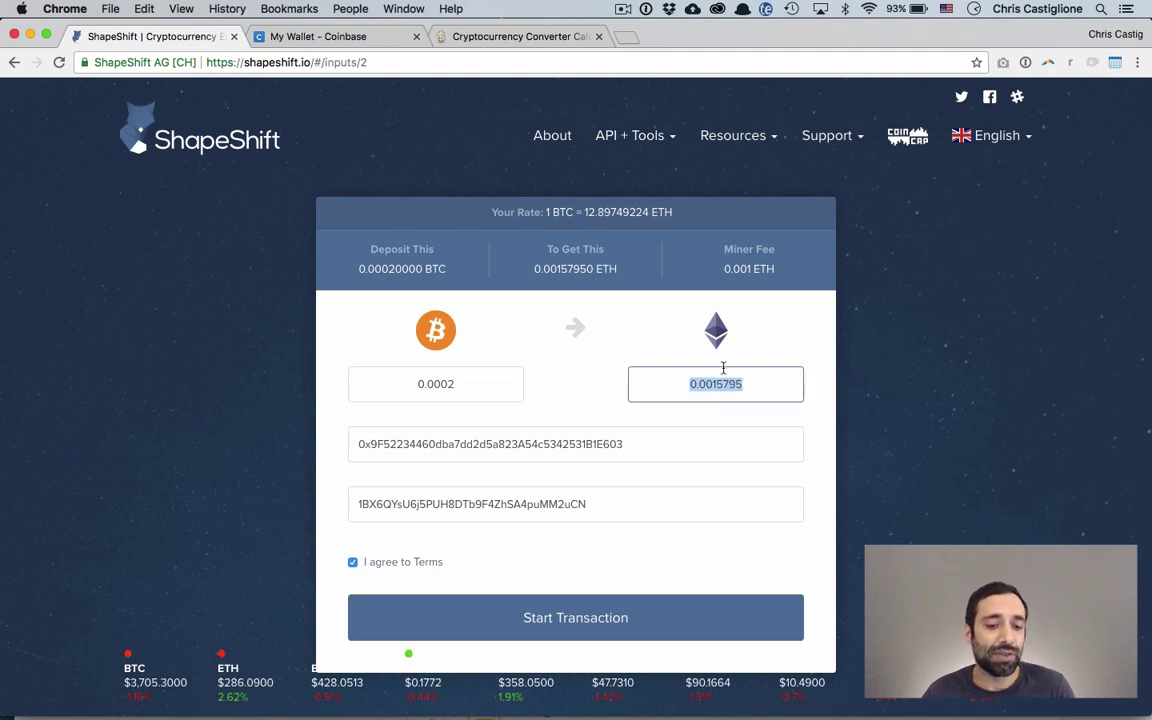
left_click(546, 40)
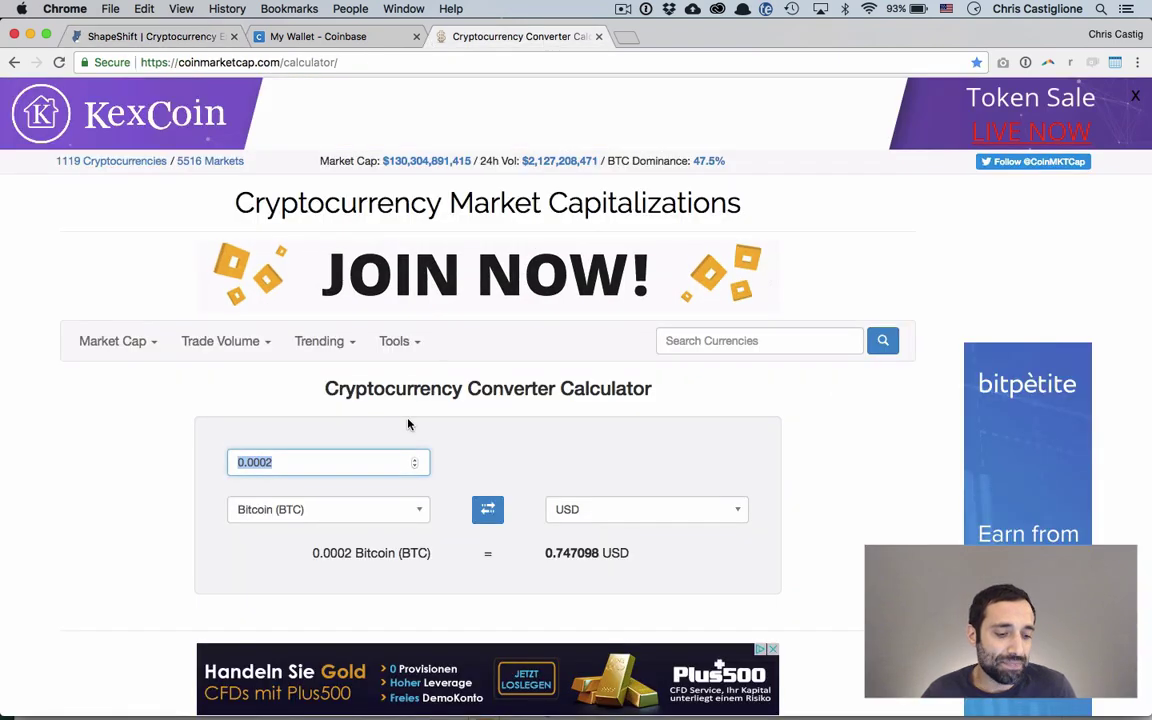
key("super+v")
left_click(315, 521)
type("ether")
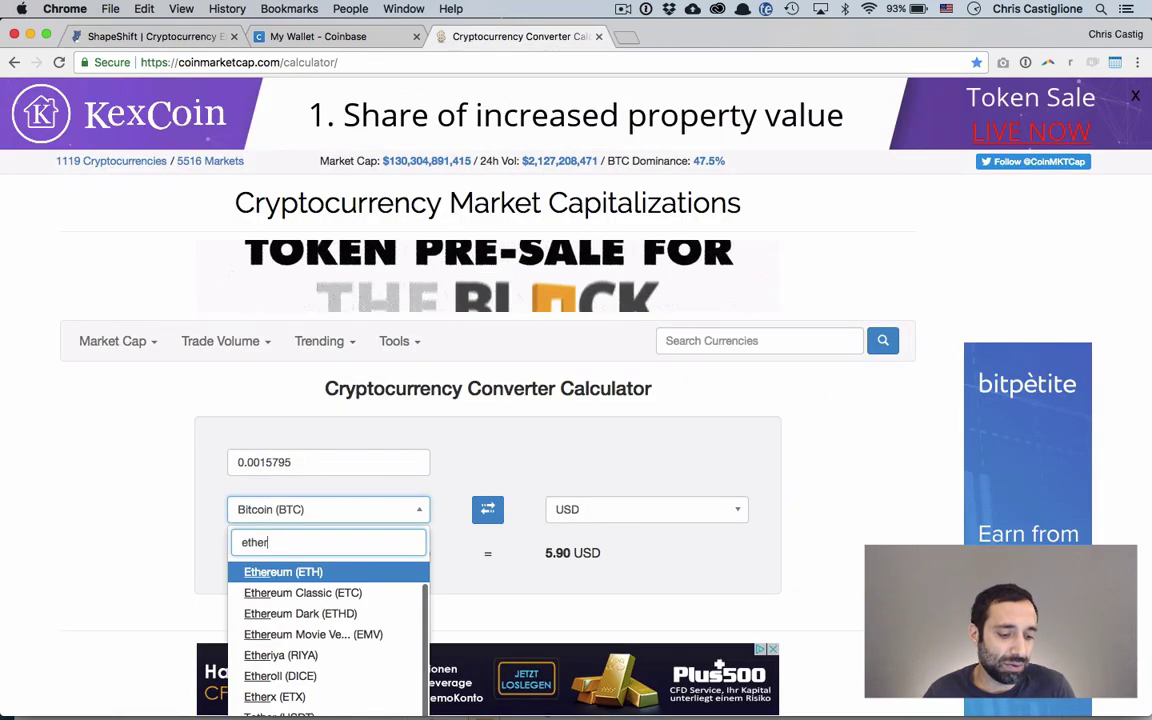
left_click(268, 575)
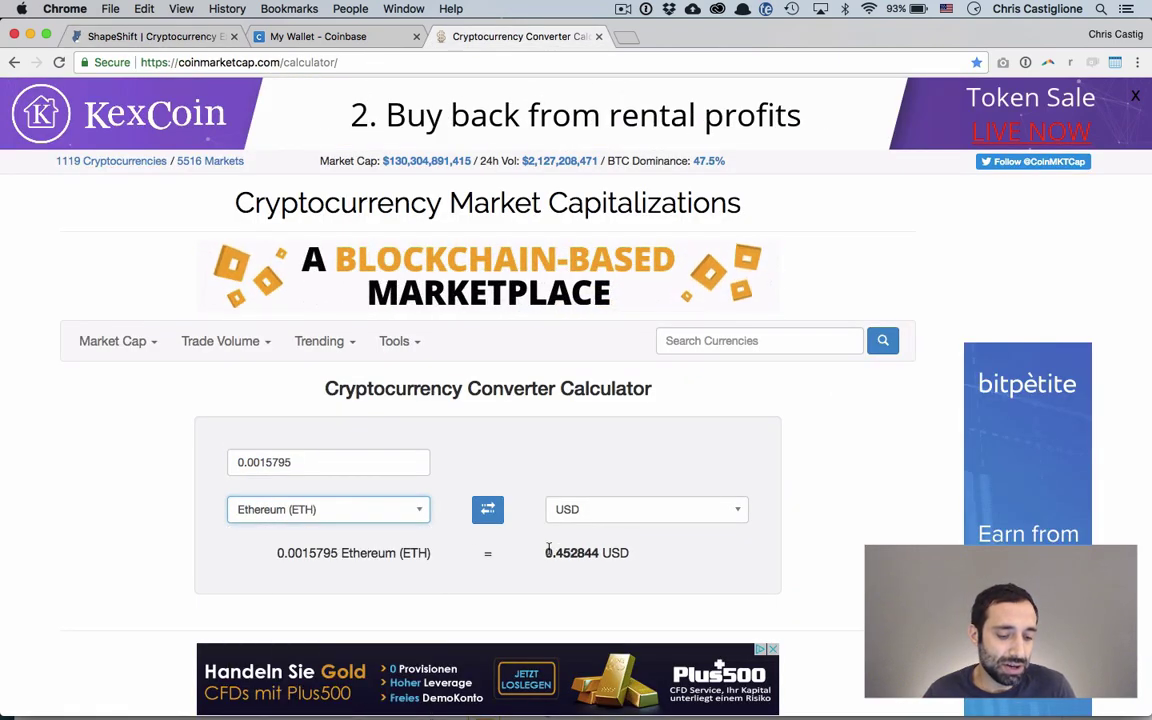
left_click_drag(545, 553, 632, 555)
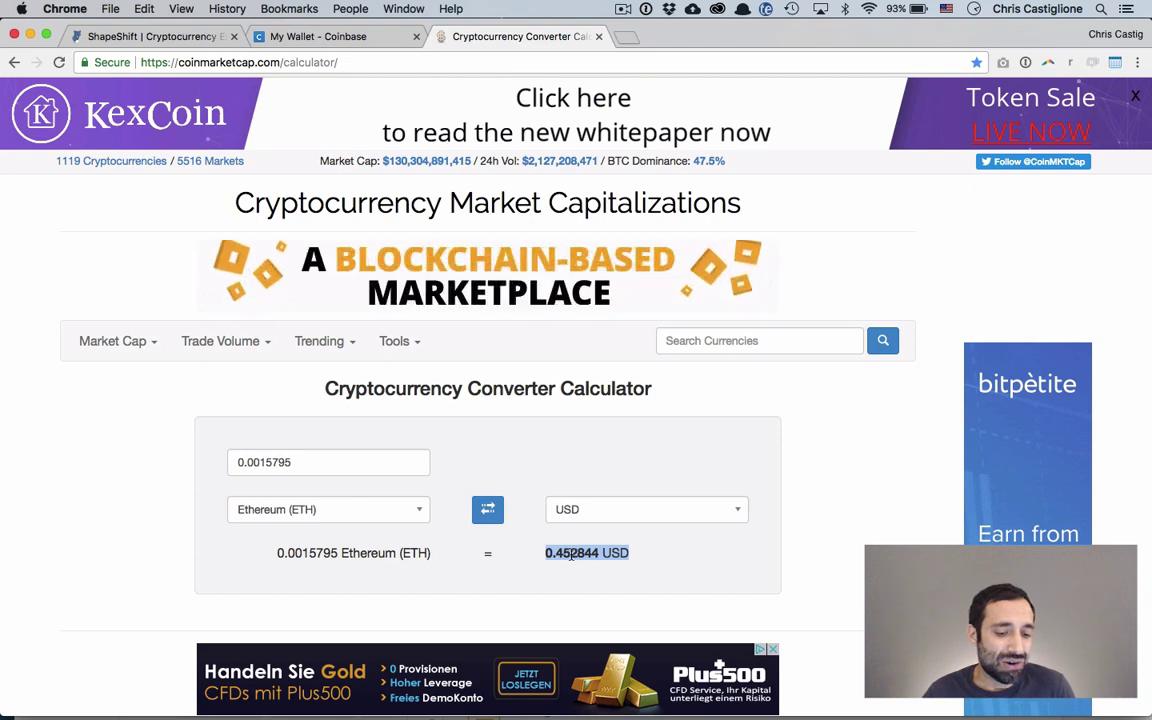
Look up the miner fee in the ShapeShift order and convert 0.001 Ethereum to USD in the CoinMarketCap calculator
left_click(151, 40)
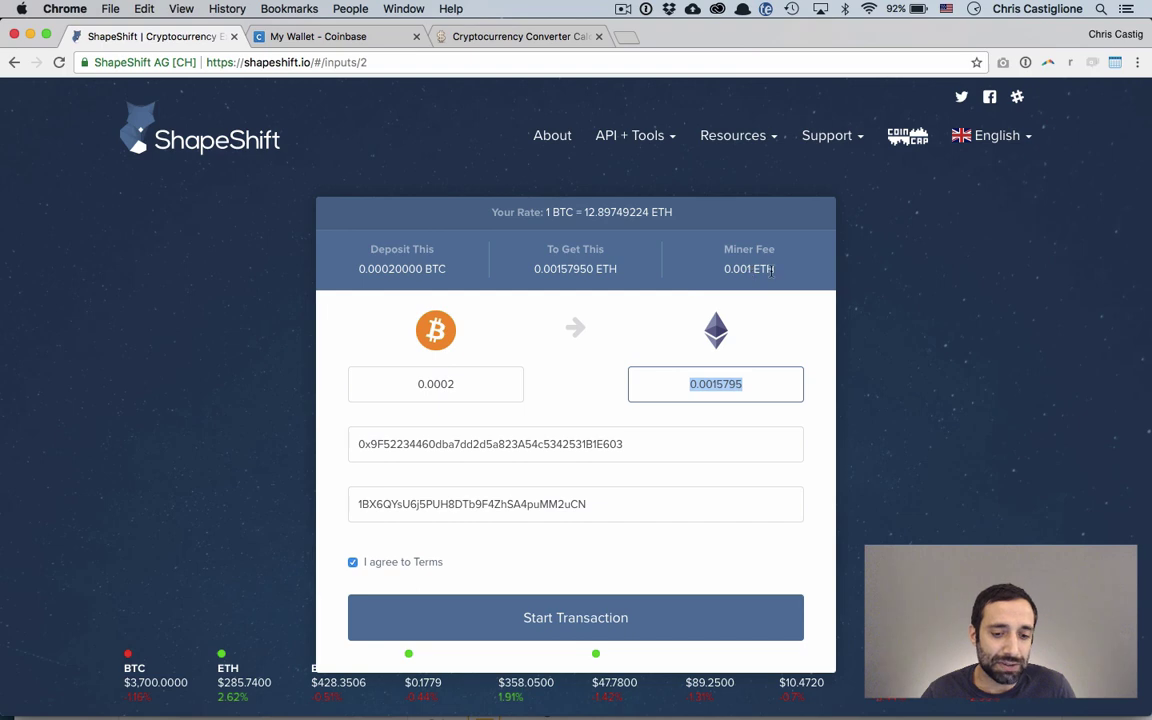
left_click_drag(772, 270, 745, 270)
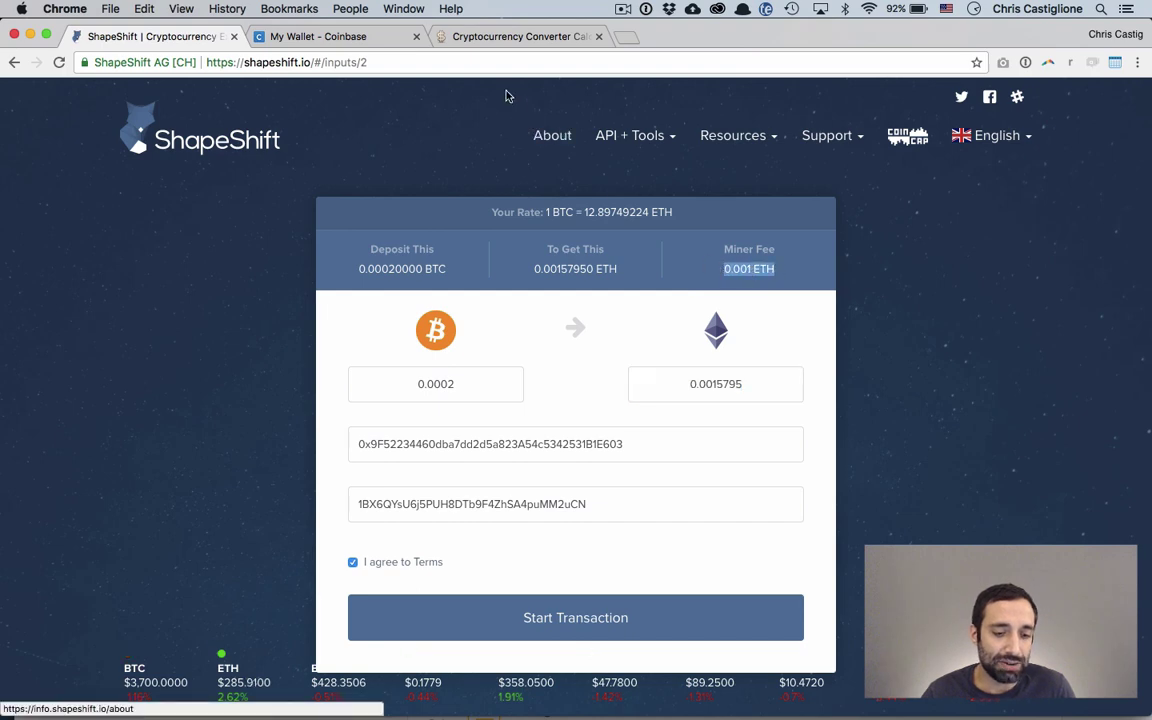
left_click(476, 37)
left_click(308, 459)
key("ctrl+Tab")
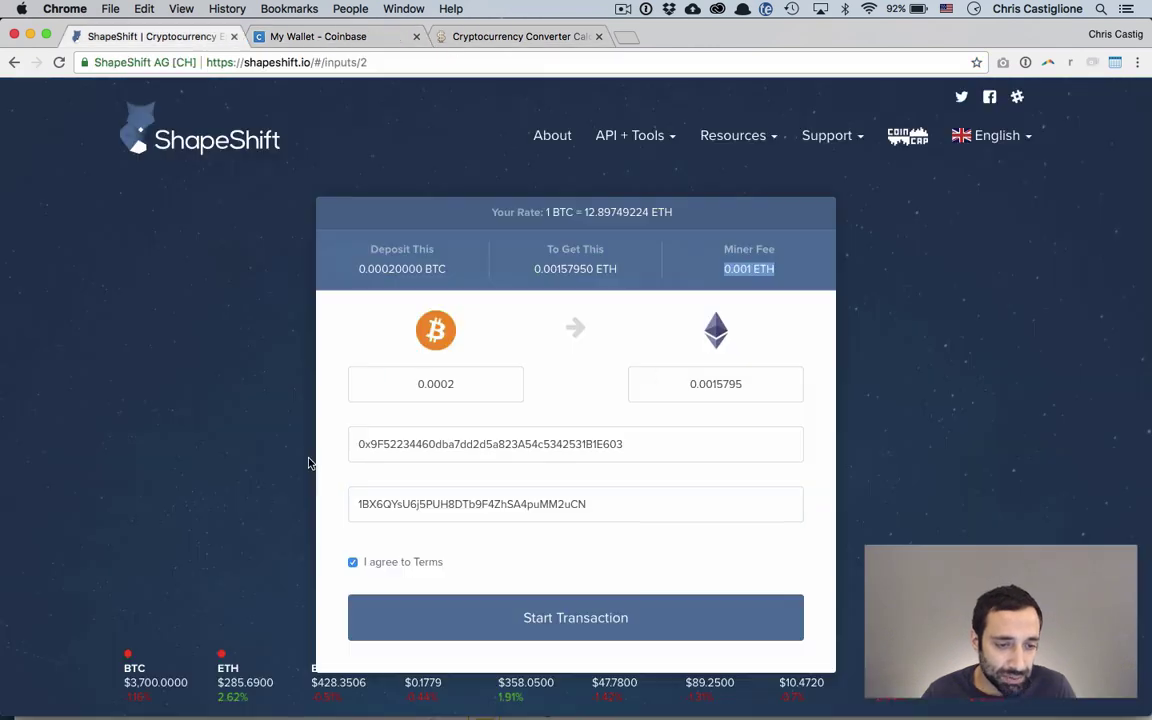
key("ctrl+shift+Tab")
key("ctrl+a")
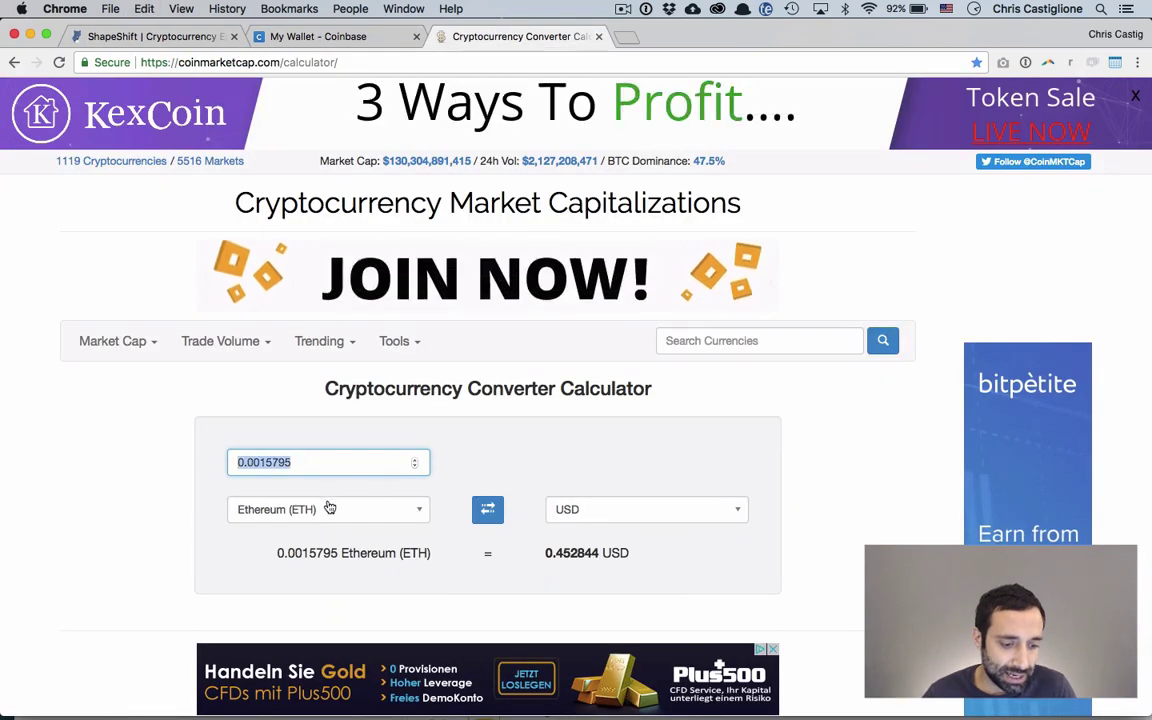
key("ctrl+v")
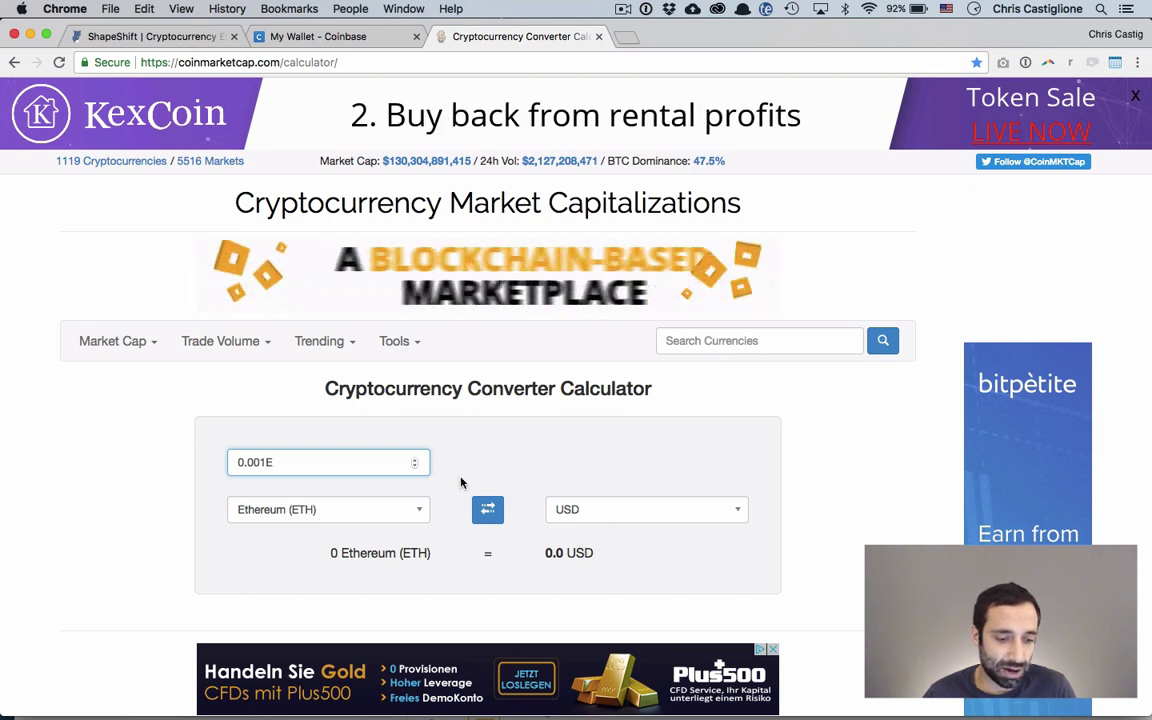
key("BackSpace")
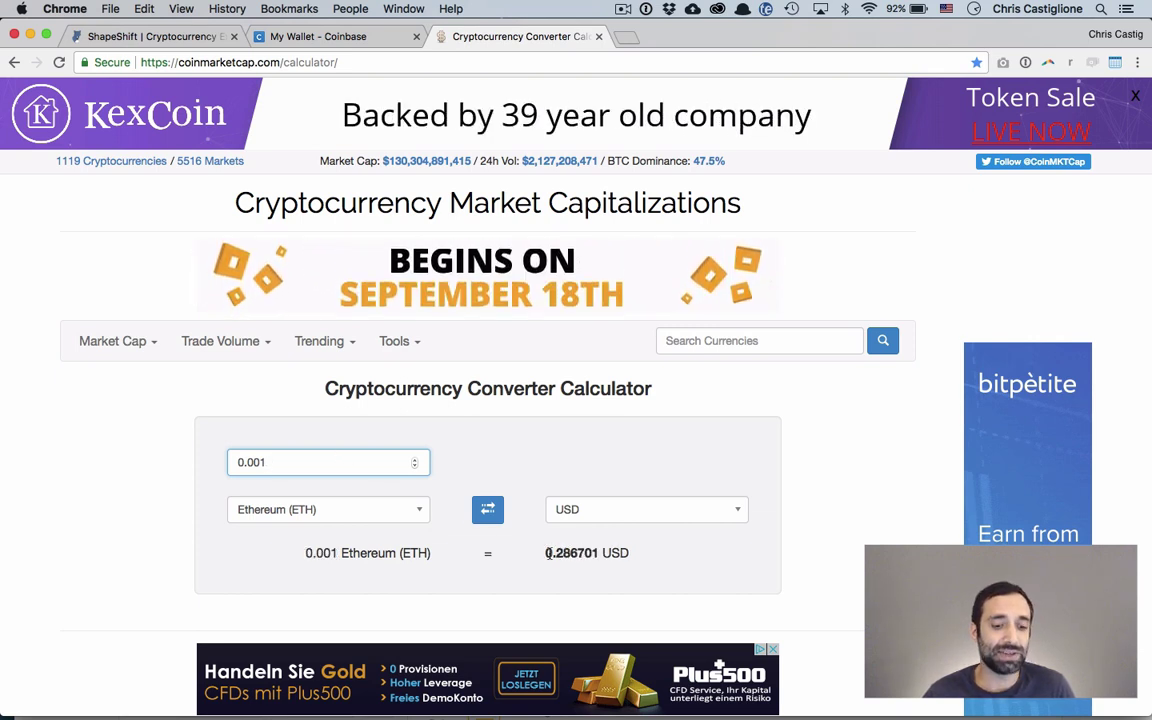
left_click_drag(556, 555, 583, 557)
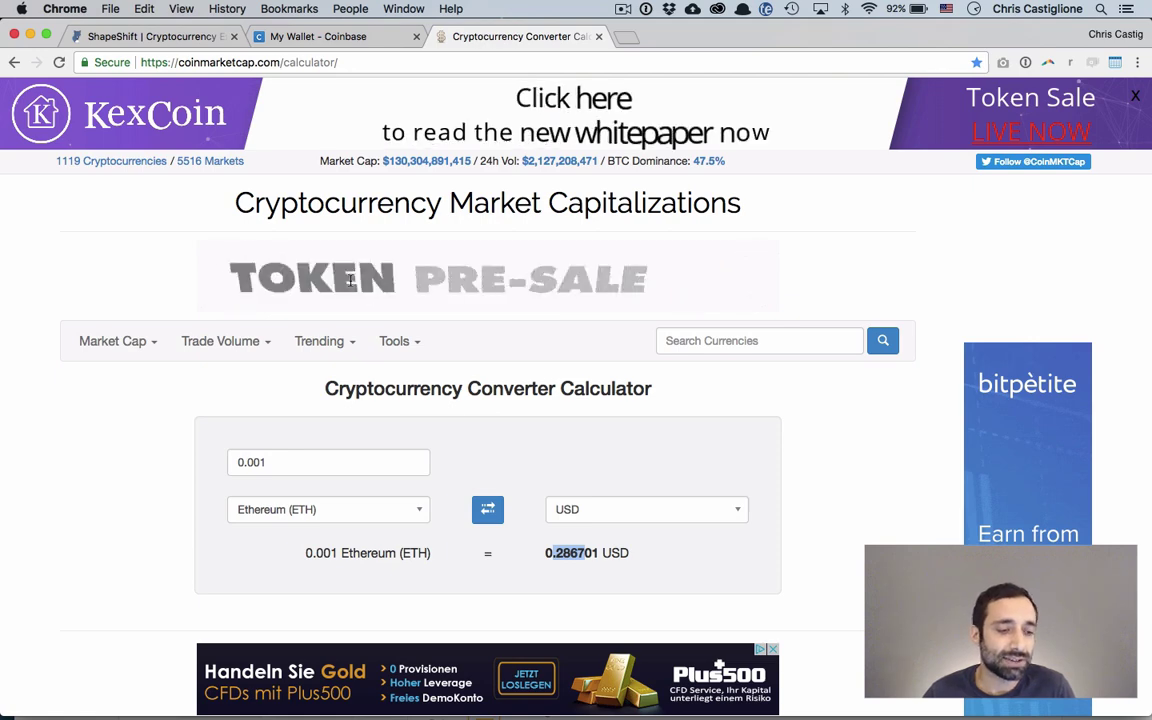
Return to the ShapeShift order, start the transaction and bring up its deposit instructions
left_click(113, 36)
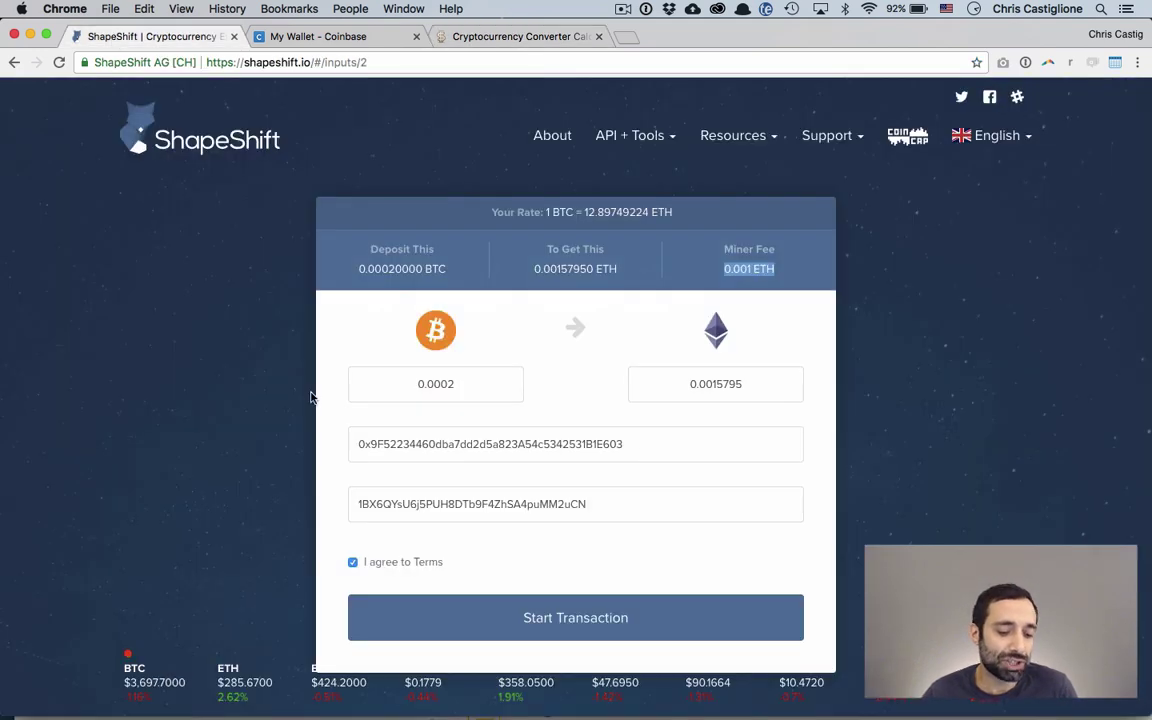
left_click(552, 622)
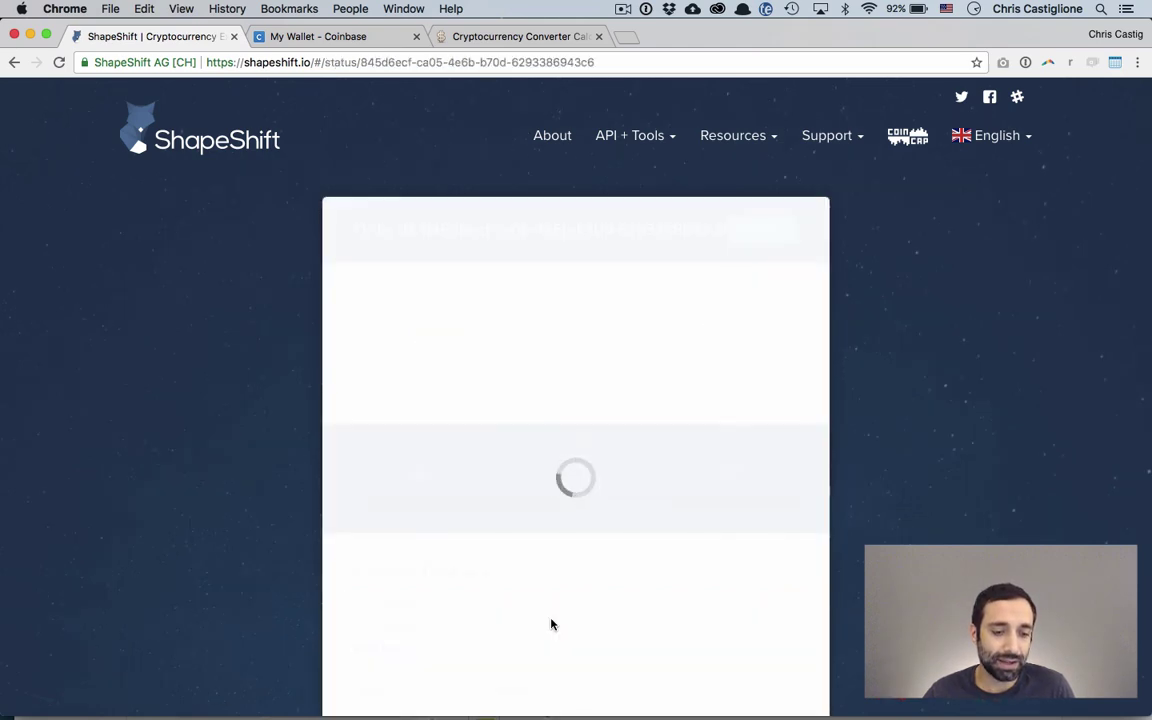
scroll(612, 587, "down", 2)
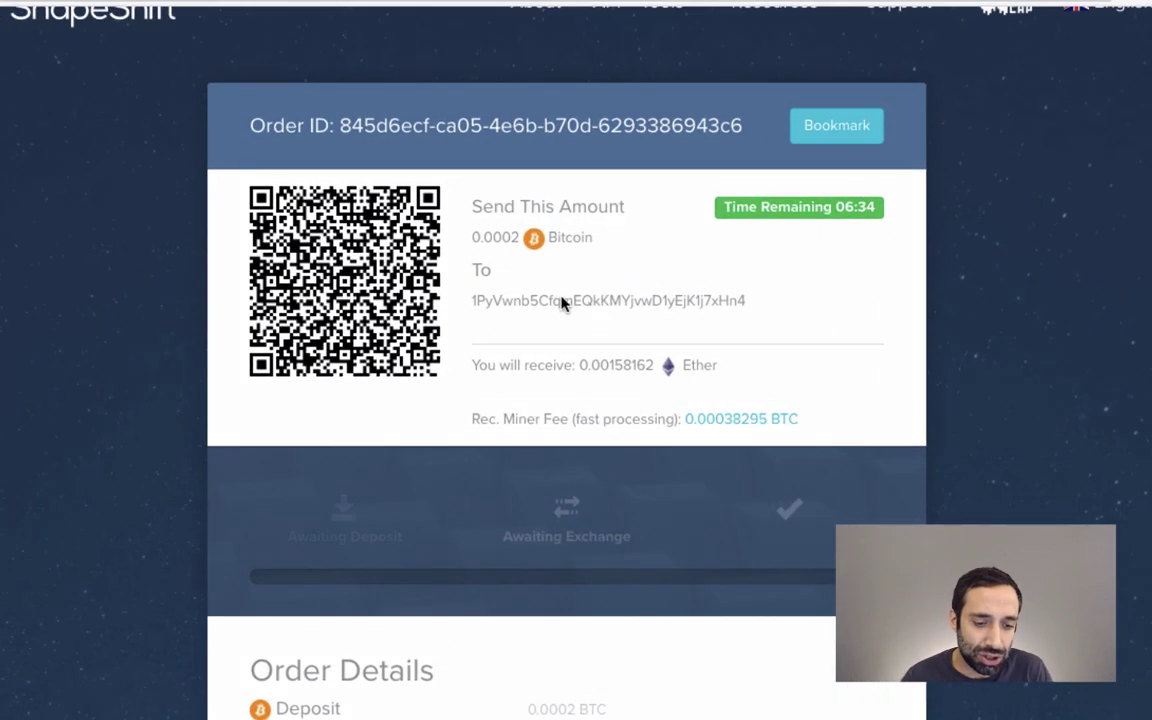
Review the Bitcoin amount to send and copy the deposit address of the ShapeShift order
double_click(571, 300)
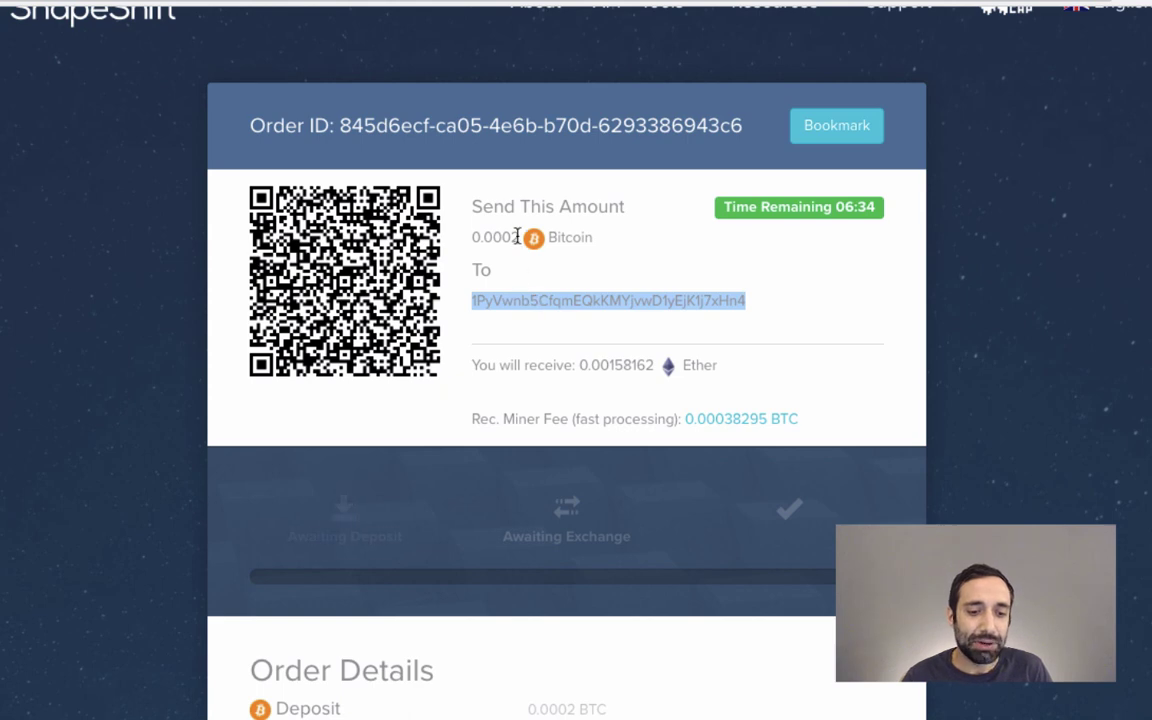
left_click_drag(517, 236, 471, 236)
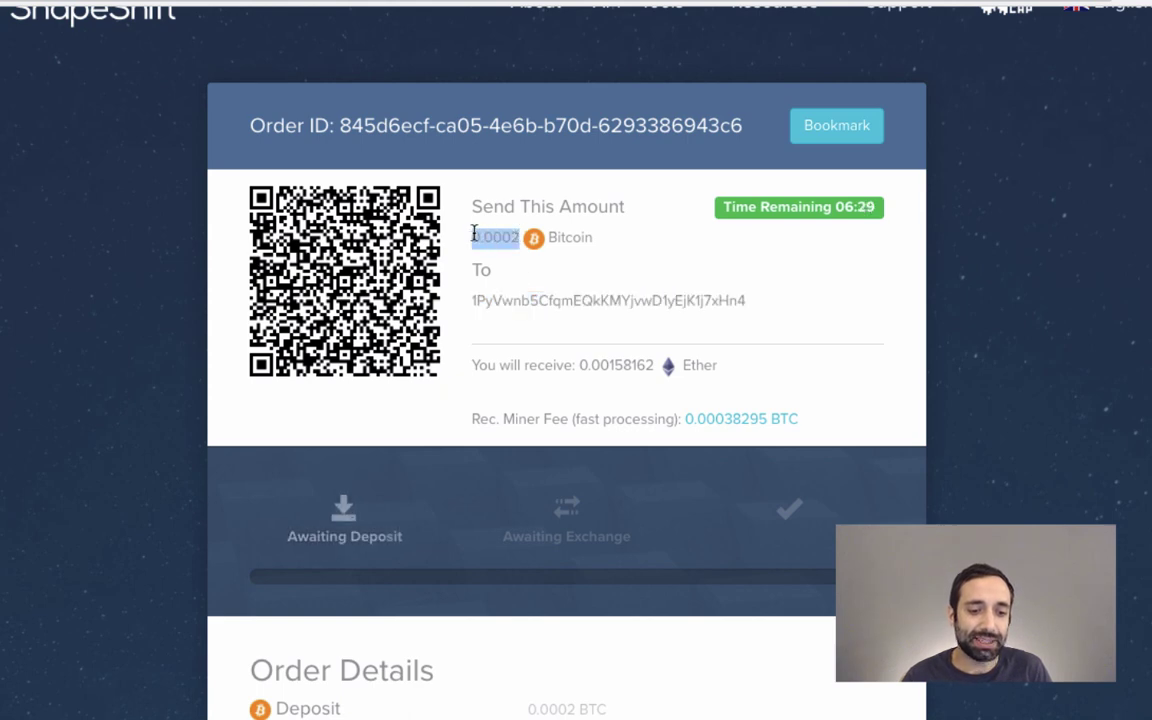
double_click(516, 296)
key("super+c")
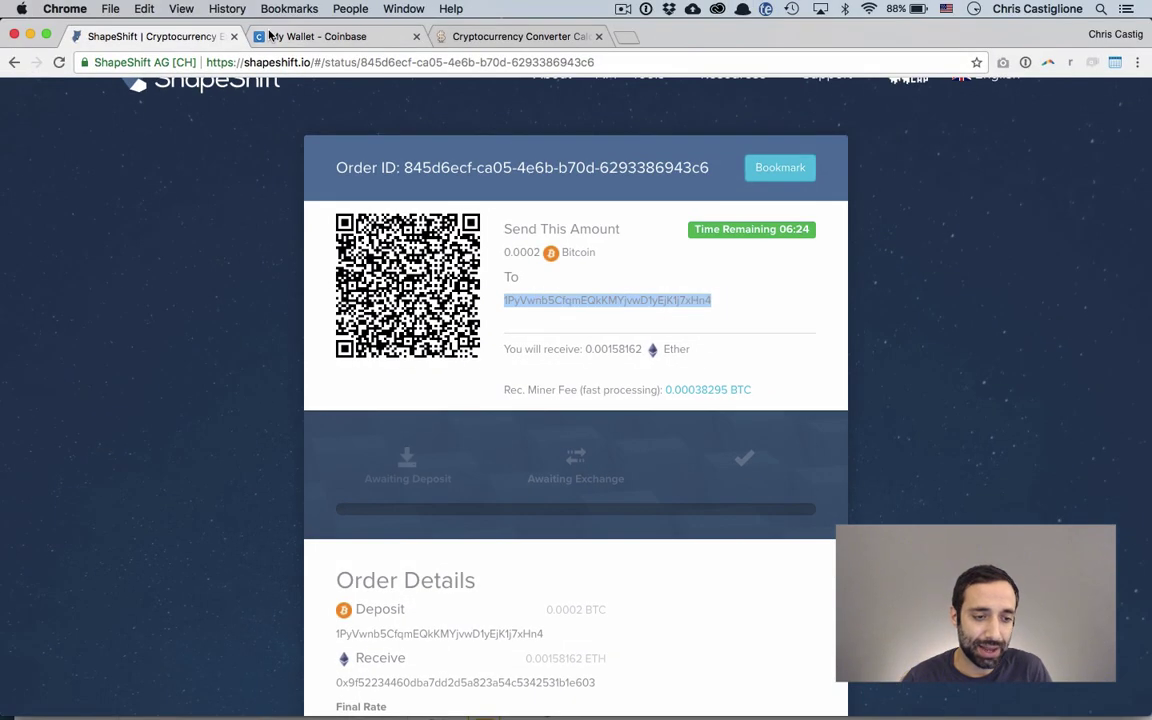
In Coinbase, start sending BTC from My Wallet and paste the copied deposit address as the recipient
left_click(300, 36)
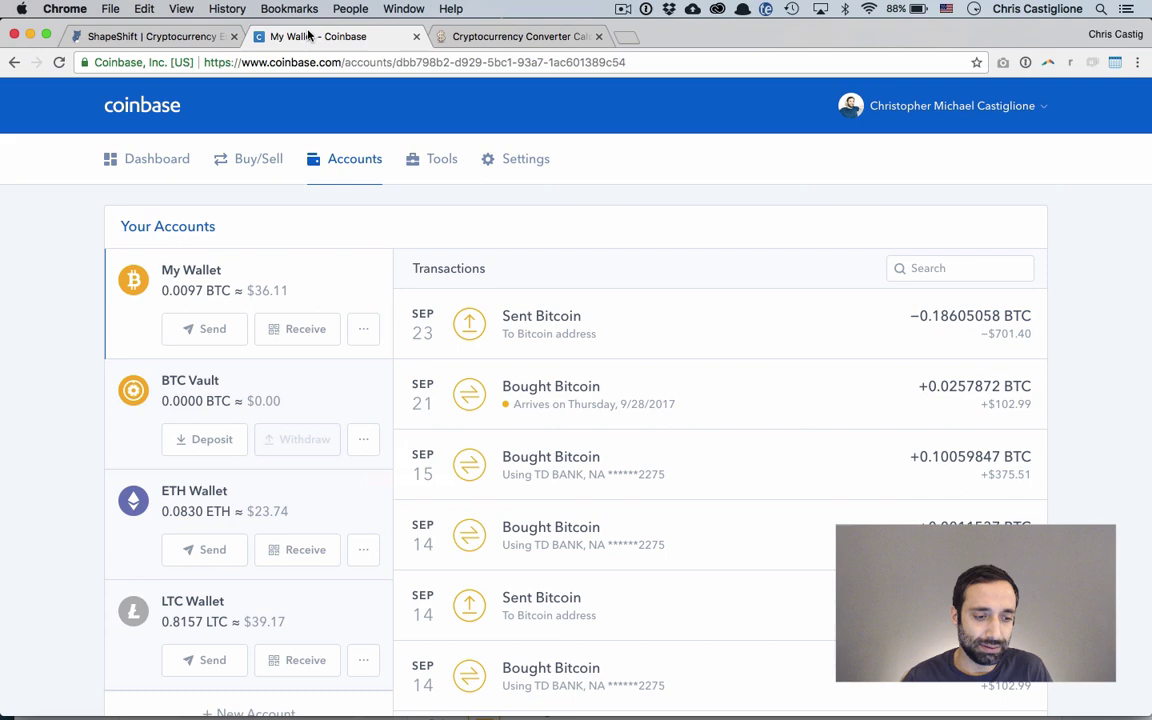
left_click(210, 329)
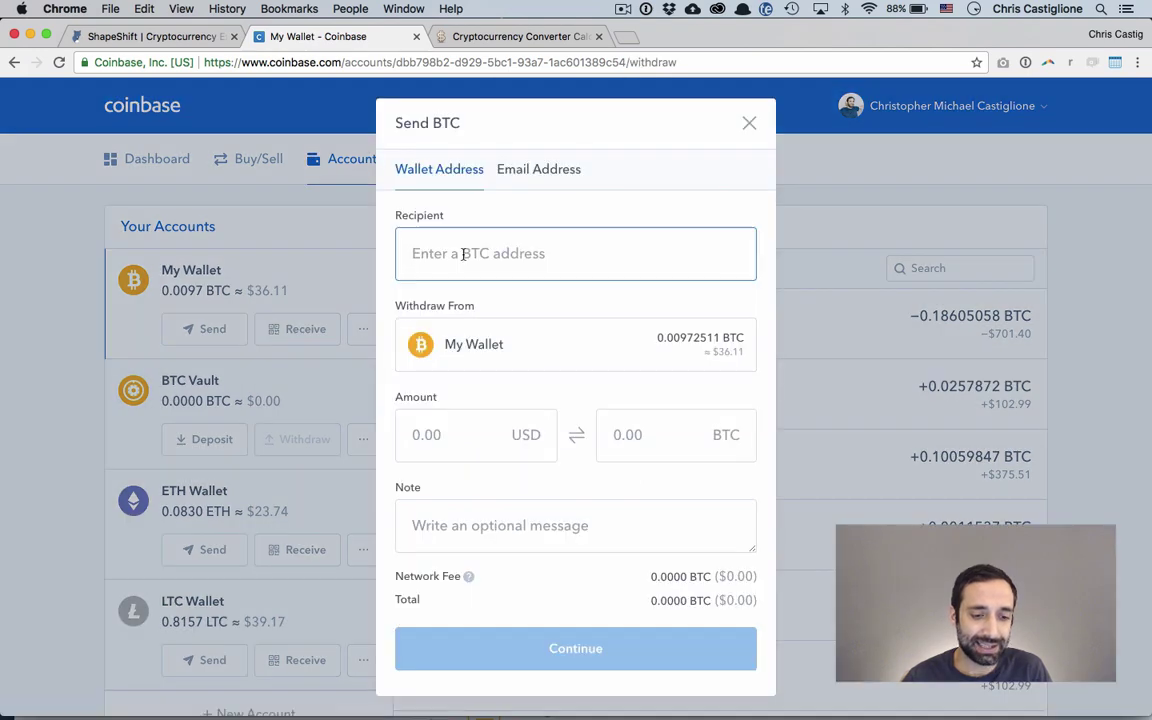
key("super+v")
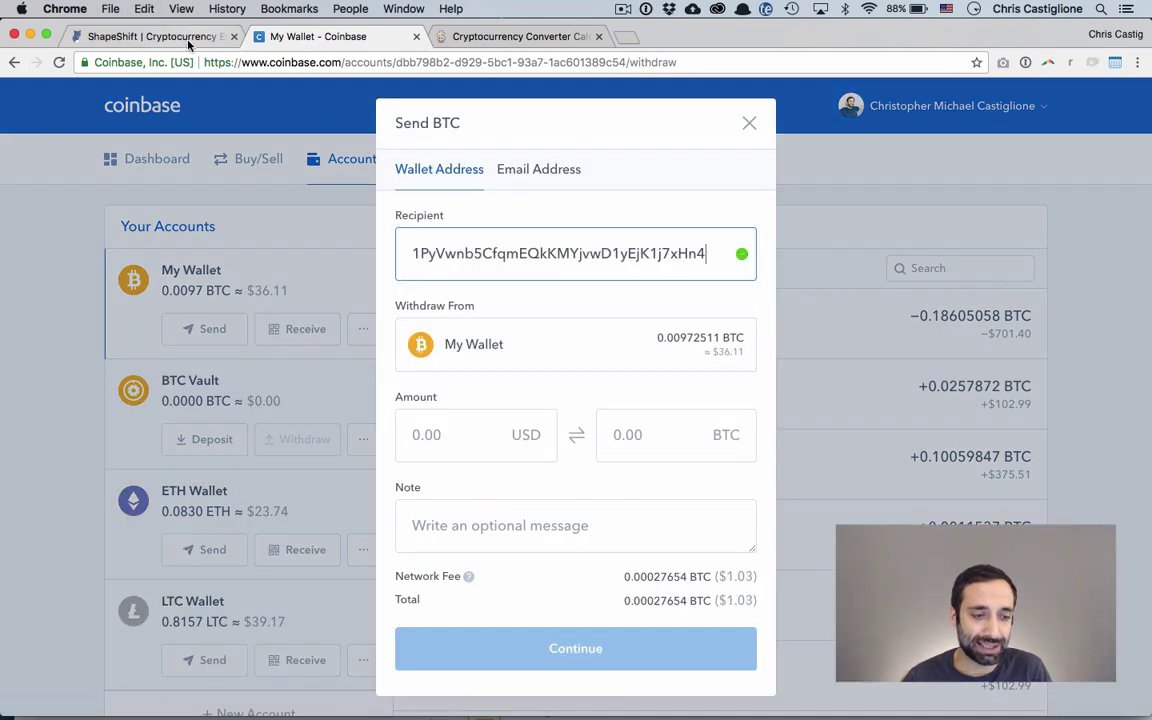
Copy the amount to send from the ShapeShift order and paste 0.0002 as the USD amount in Coinbase's Send BTC form
left_click(193, 36)
key("super+f")
key("super+v")
double_click(515, 252)
key("super+c")
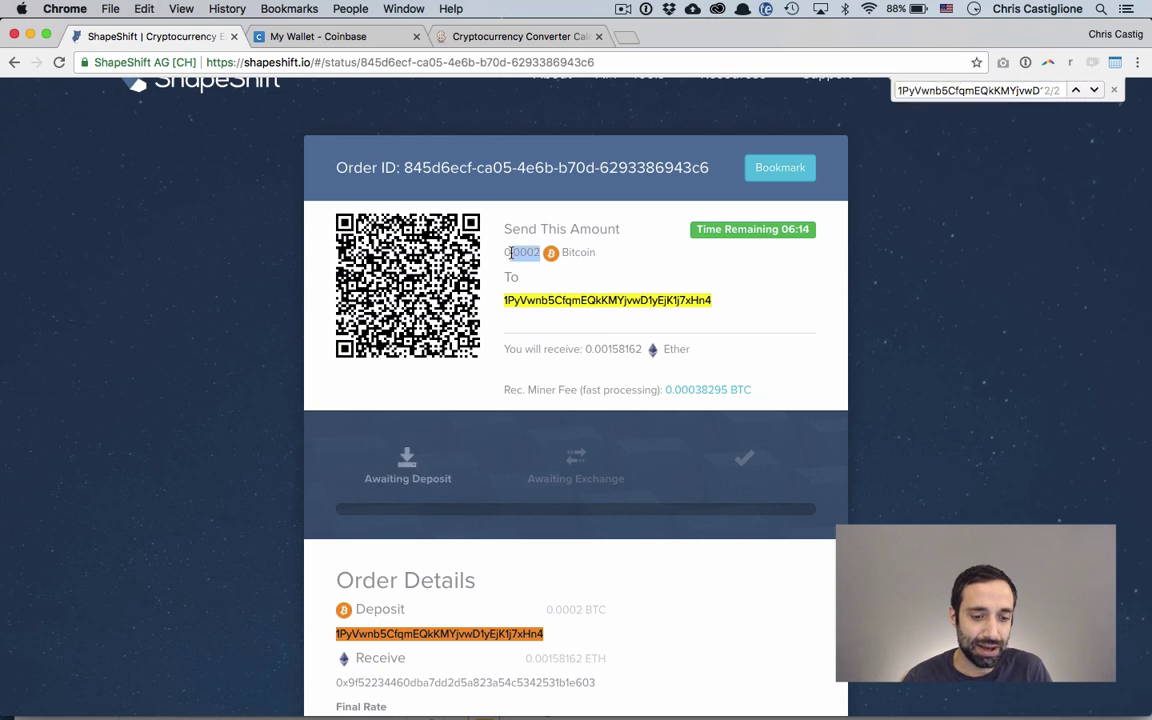
key("ctrl+Tab")
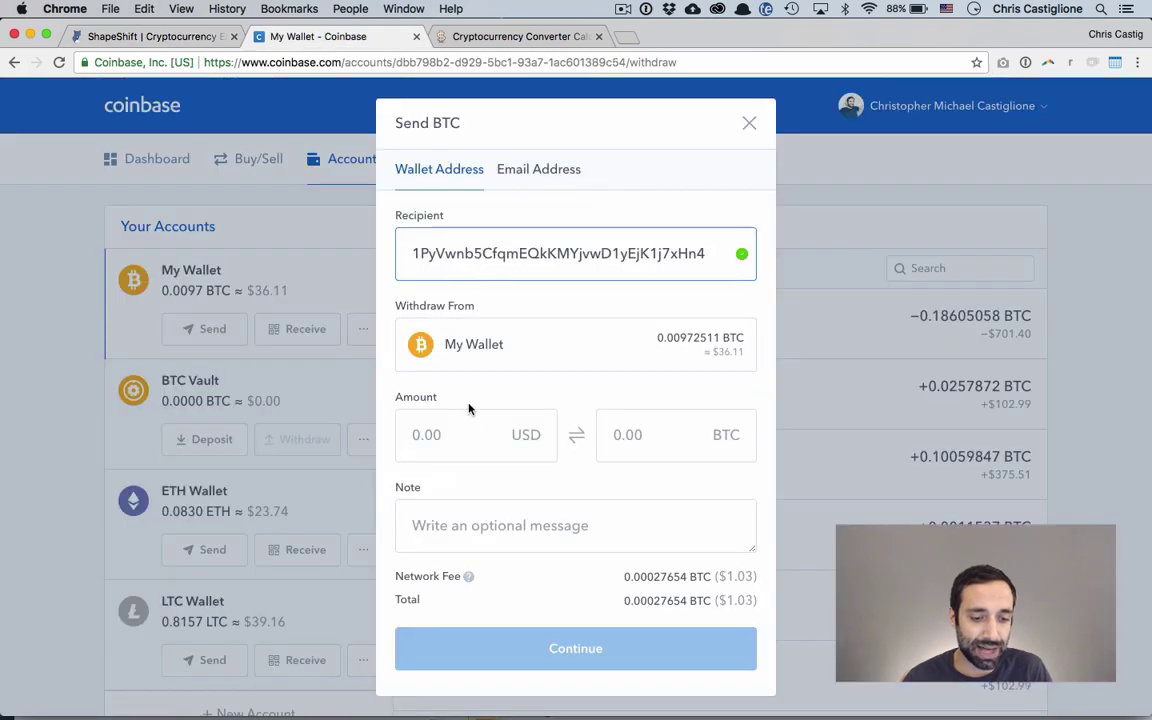
left_click(470, 430)
key("super+v")
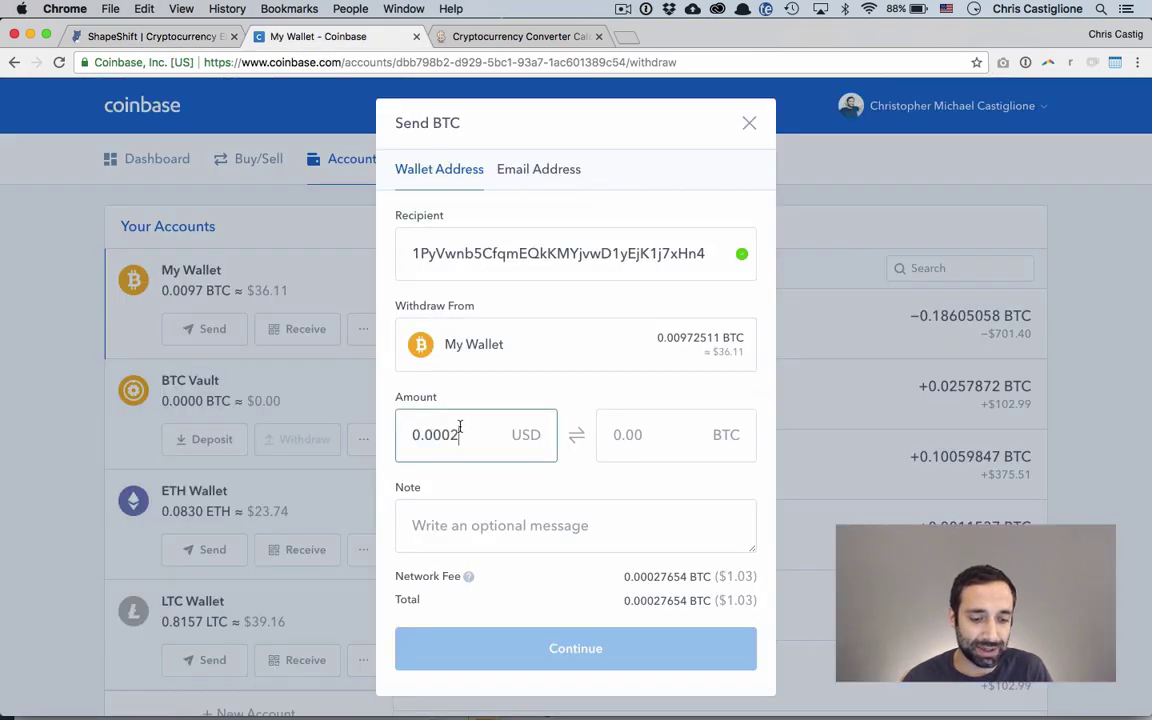
Move the amount 0.0002 from the USD field to the BTC field of the Send BTC form
left_click(644, 442)
type("0")
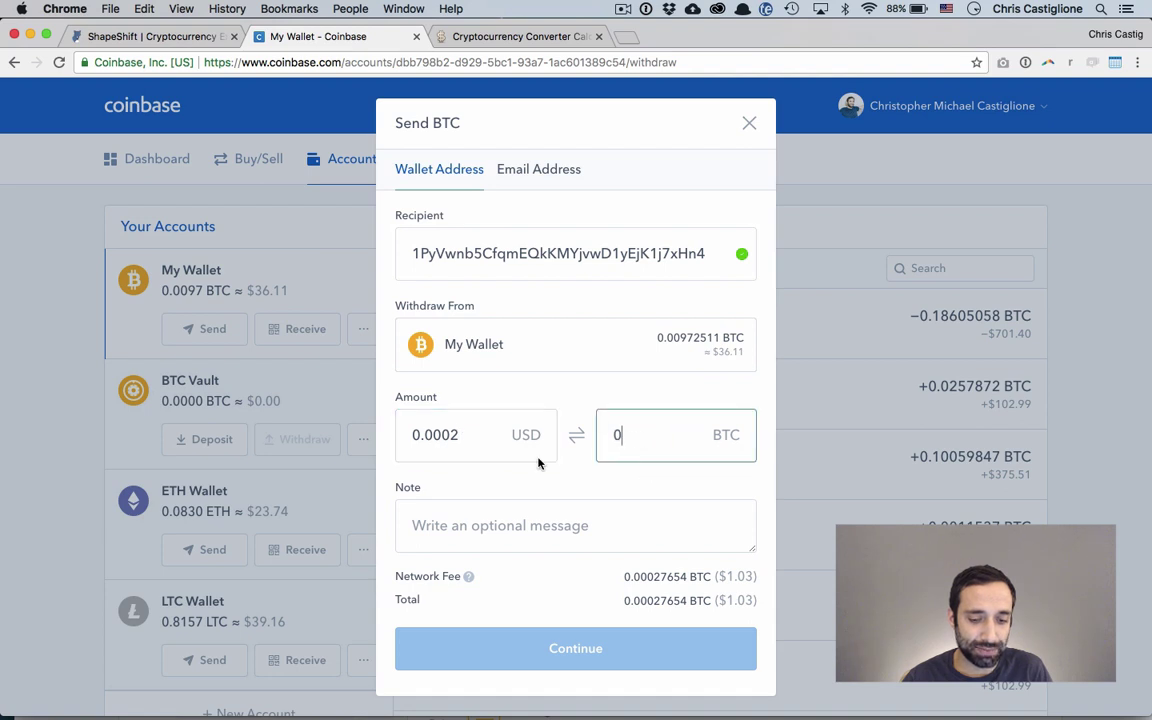
left_click(535, 514)
double_click(480, 440)
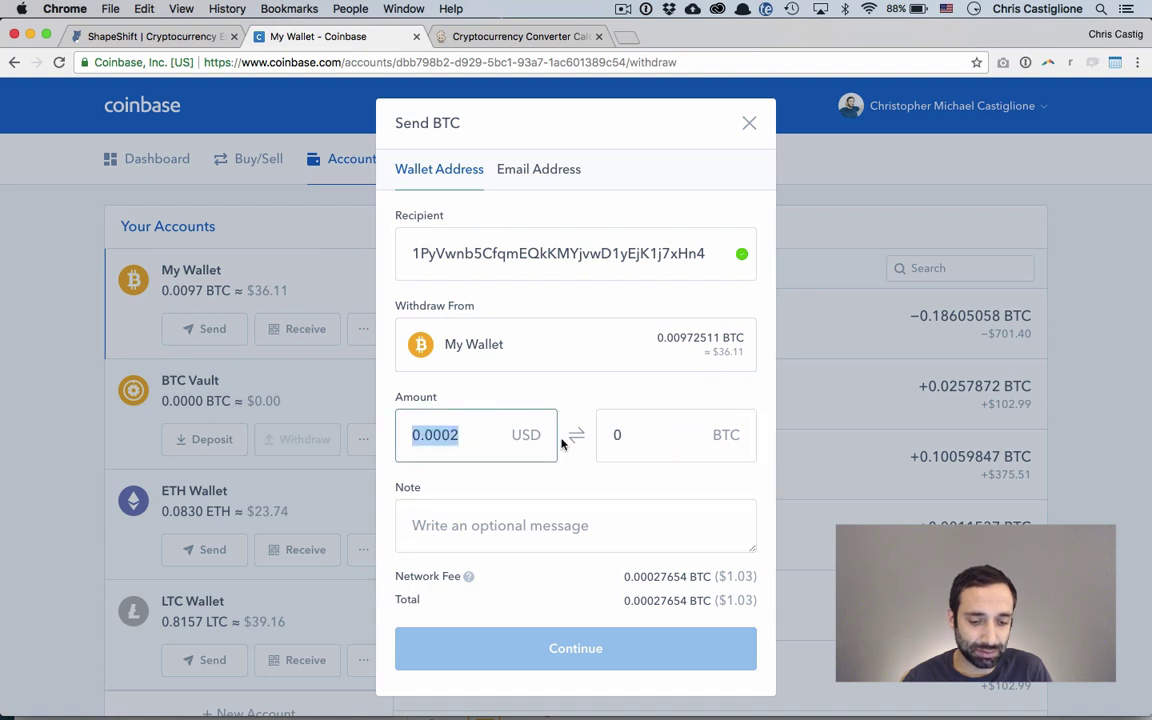
left_click(476, 435)
double_click(481, 435)
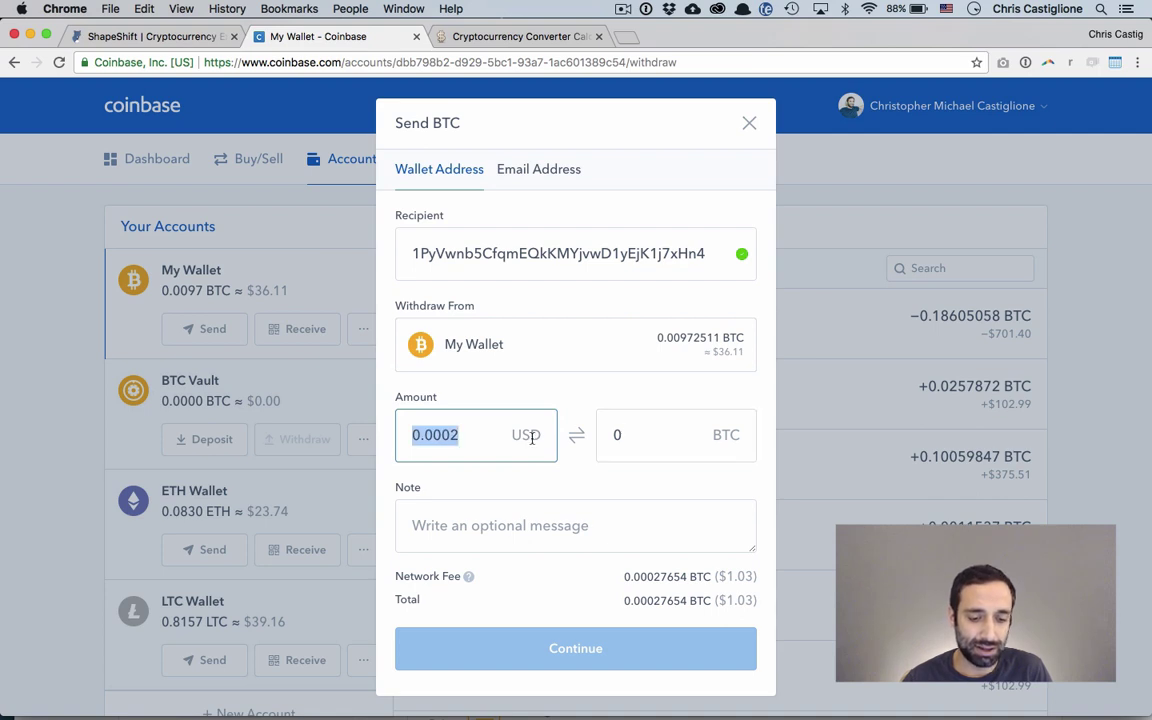
key("ctrl+x")
left_click(650, 435)
key("ctrl+v")
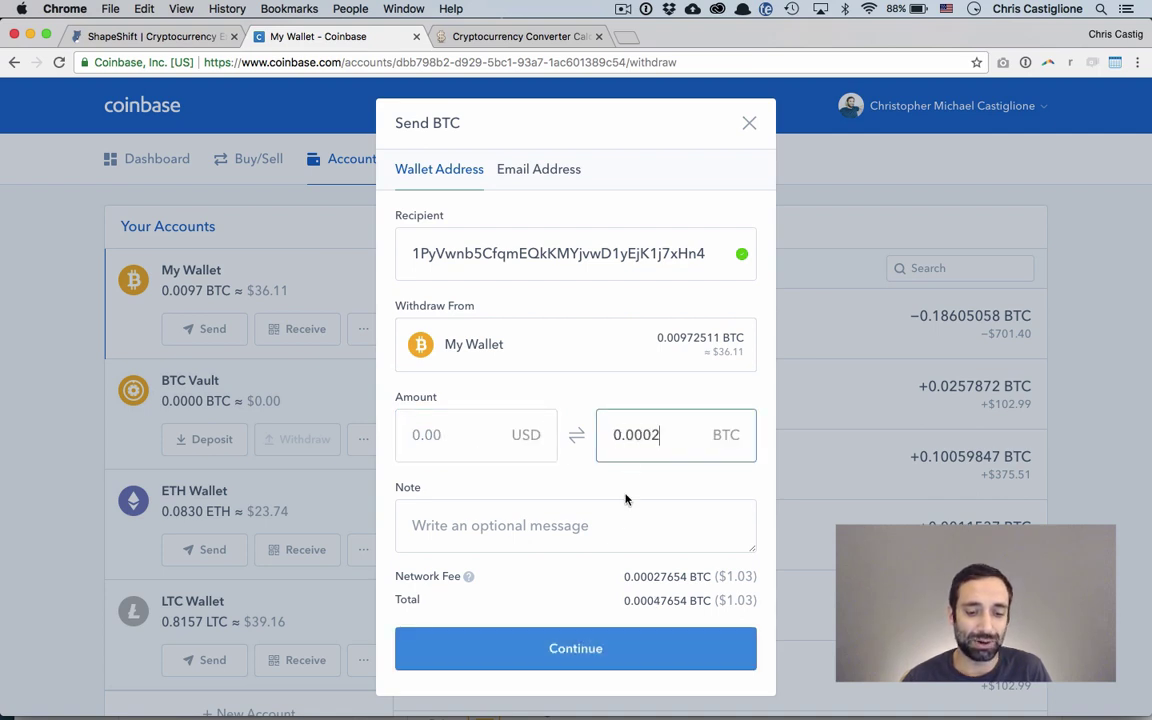
Add the note "Sending from Coinbase to (Shapeshift -> ETH)" to the transfer and check its network fee and total
left_click(501, 527)
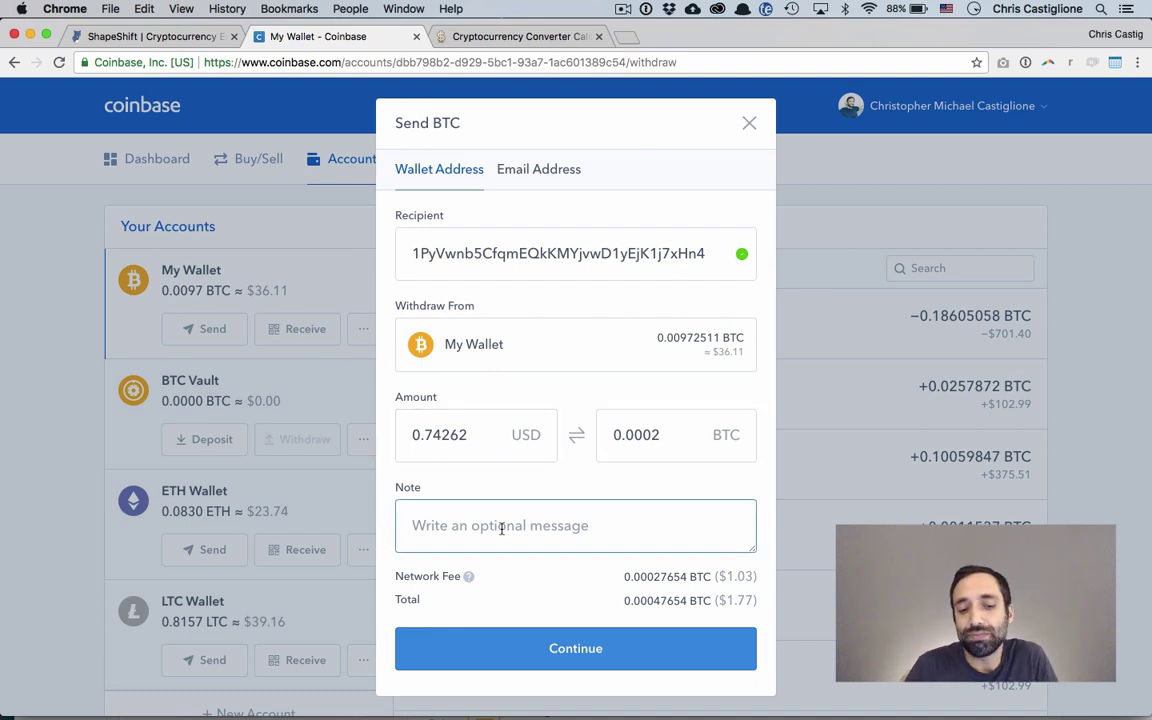
type("Se")
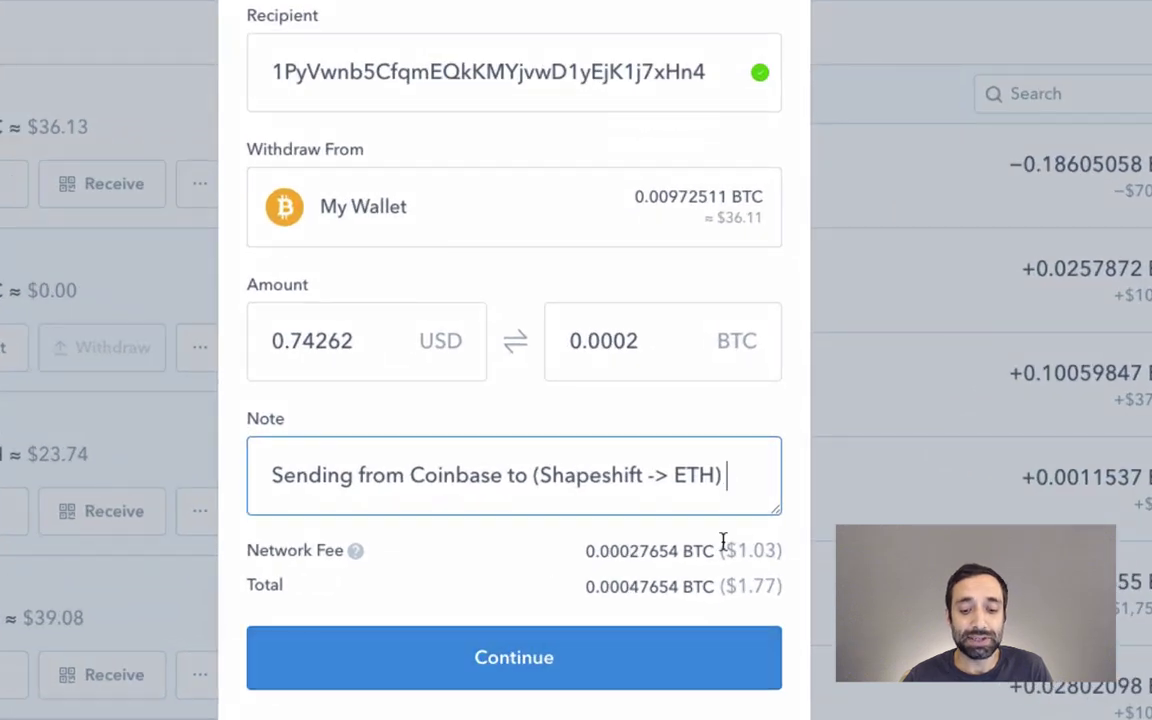
left_click_drag(621, 550, 664, 588)
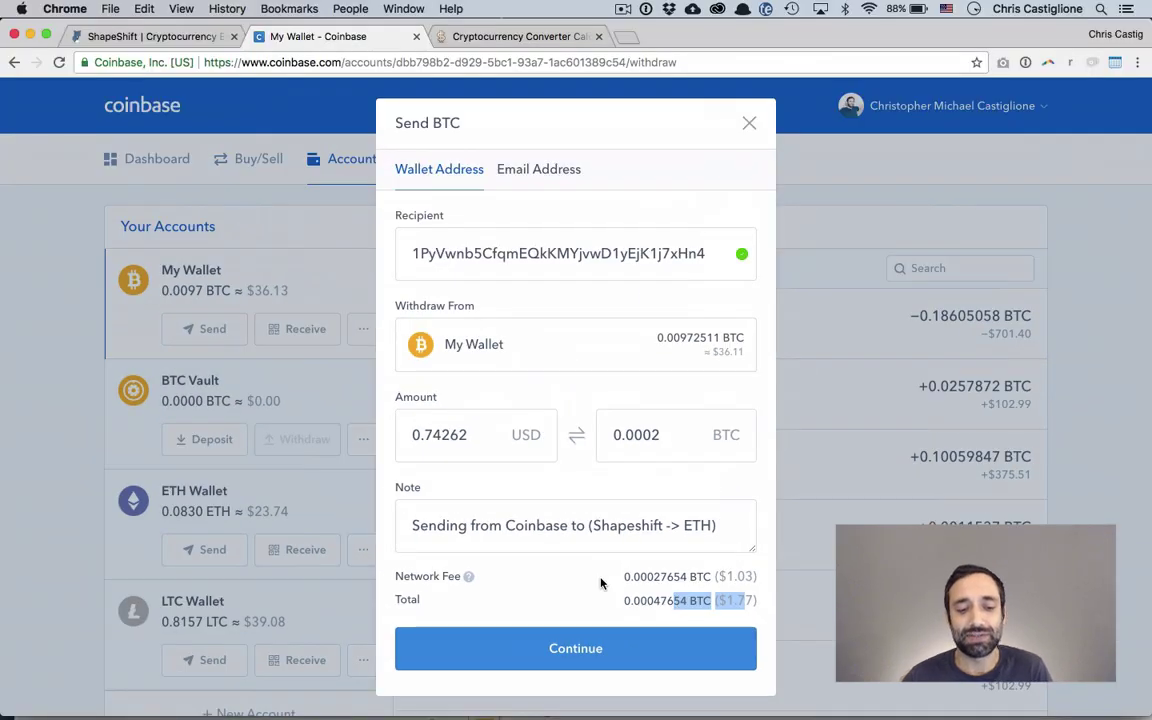
scroll(595, 600, "down", 2)
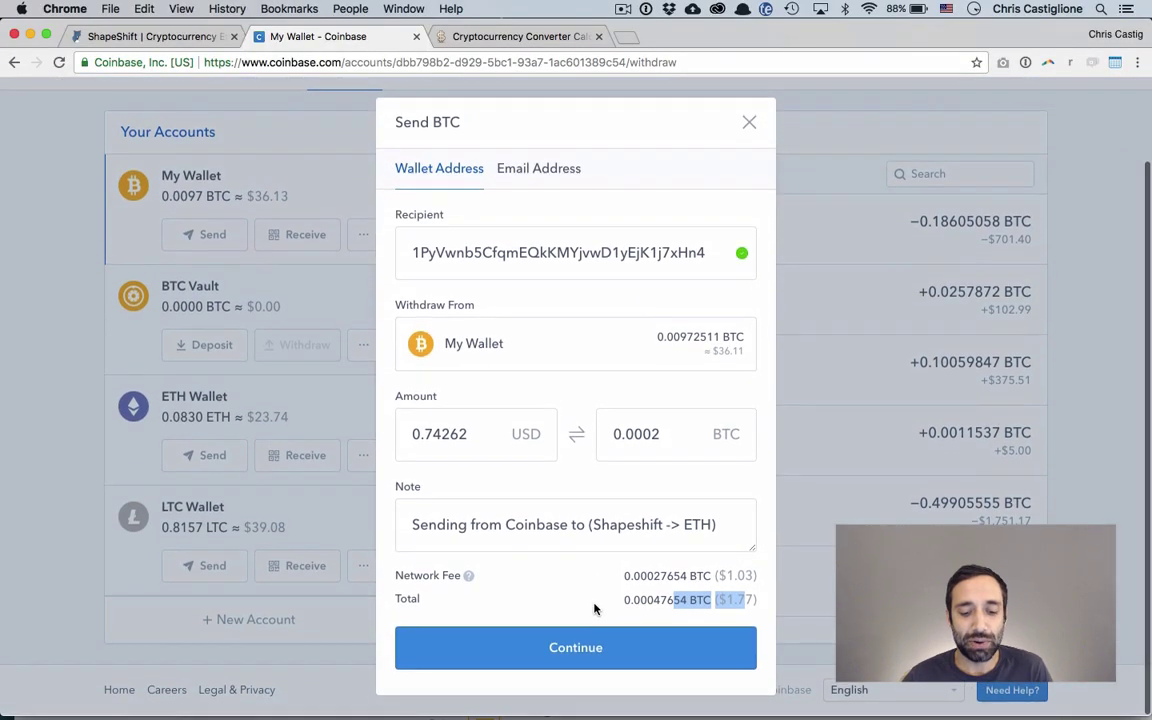
Submit and confirm the Bitcoin send, and request the details of the completed transfer
left_click(586, 649)
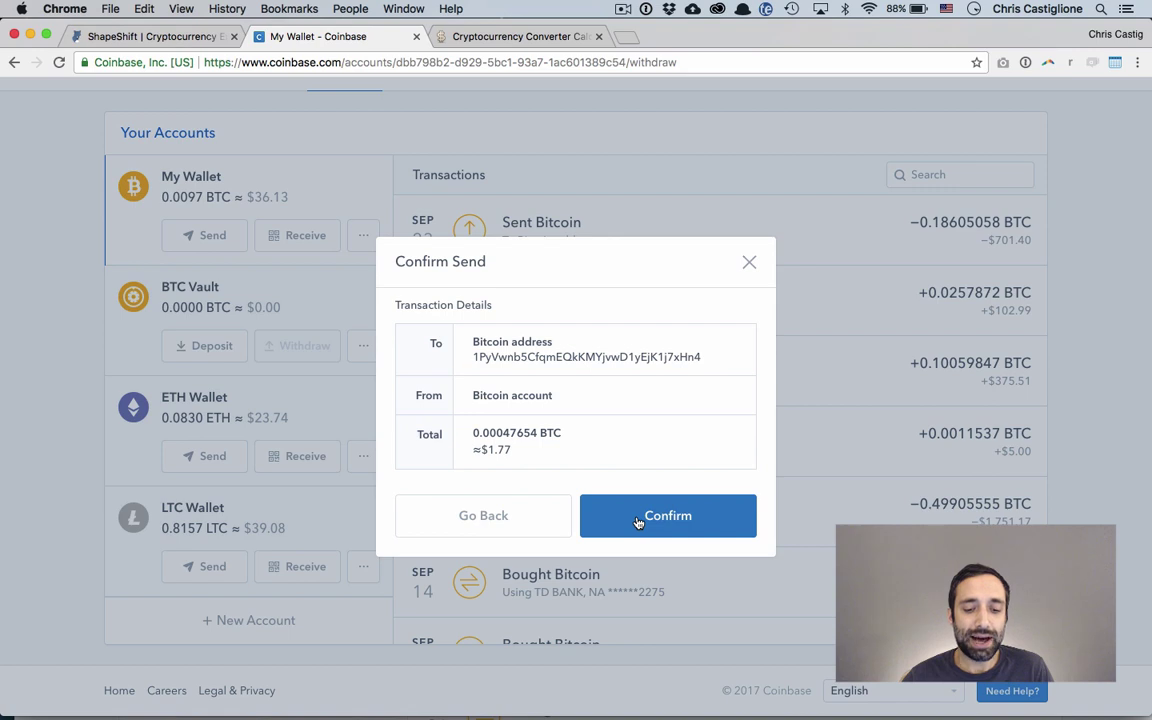
left_click(637, 522)
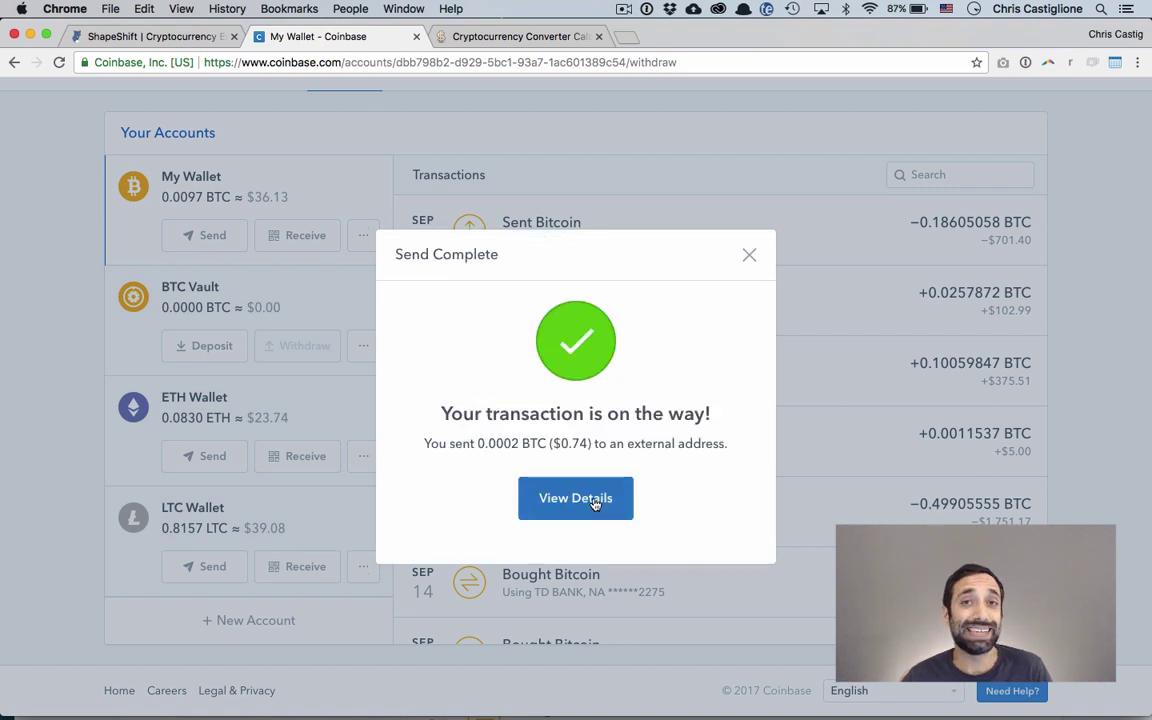
left_click(594, 503)
Return to the ShapeShift order, close the page search, and check the progress of the deposit and exchange
key("ctrl+shift+Tab")
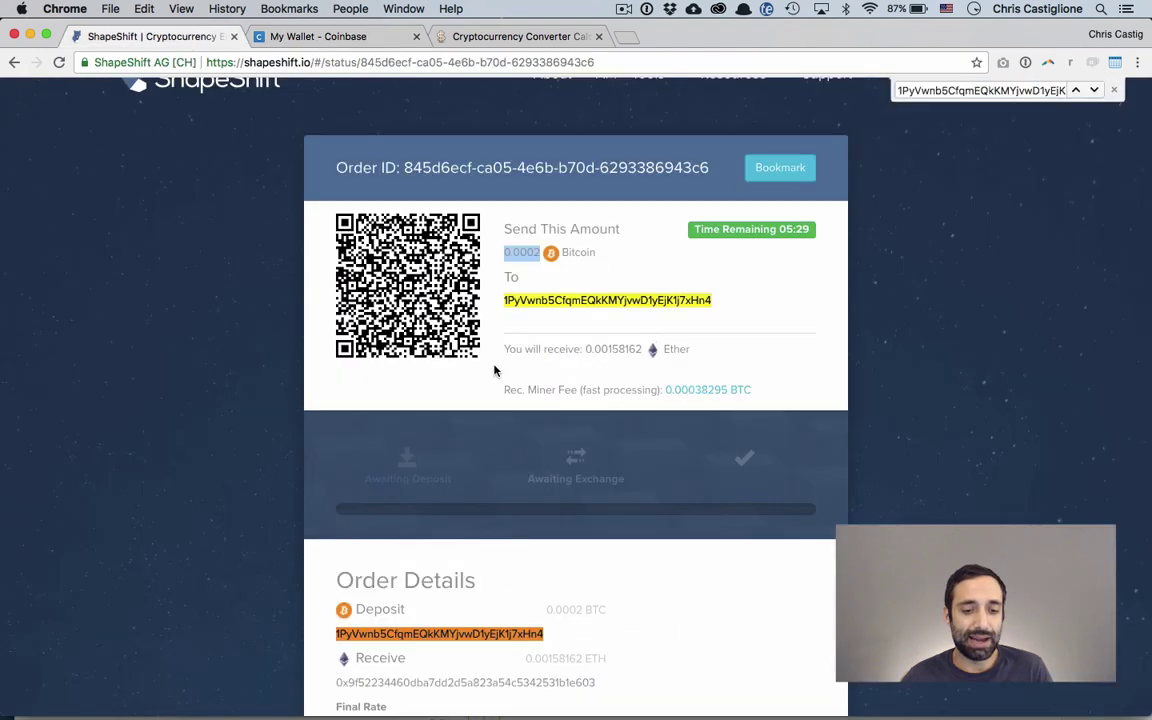
left_click(244, 532)
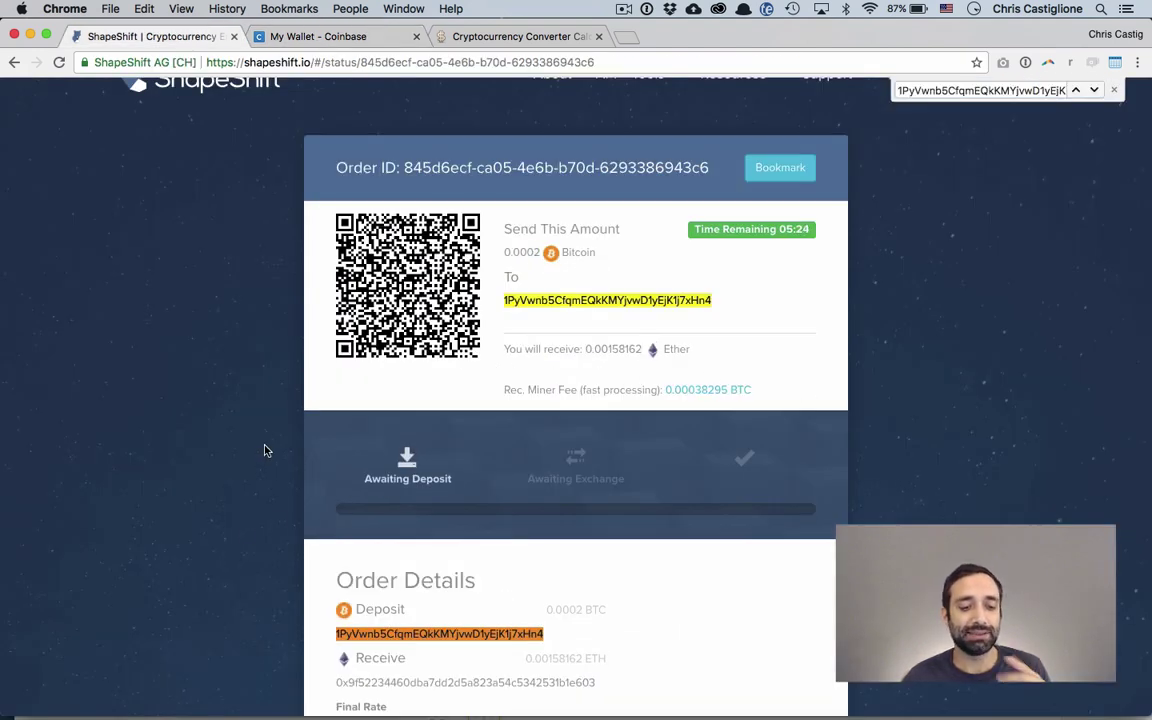
left_click(1115, 91)
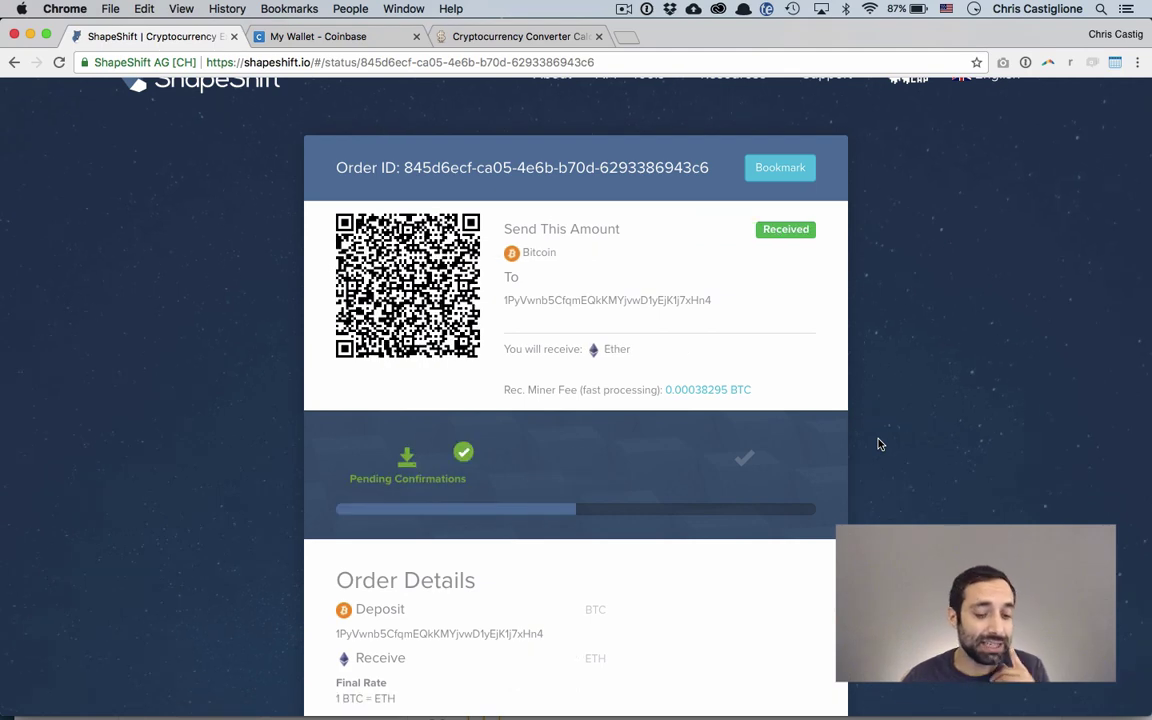
scroll(869, 460, "down", 1)
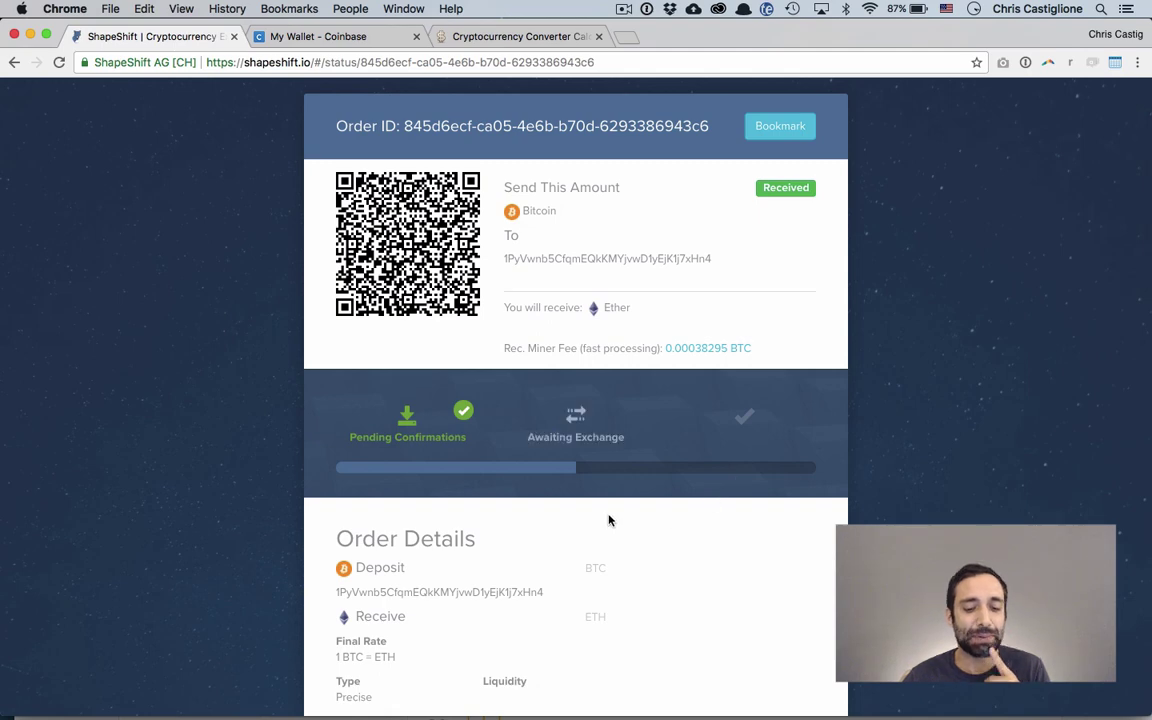
scroll(604, 519, "down", 1)
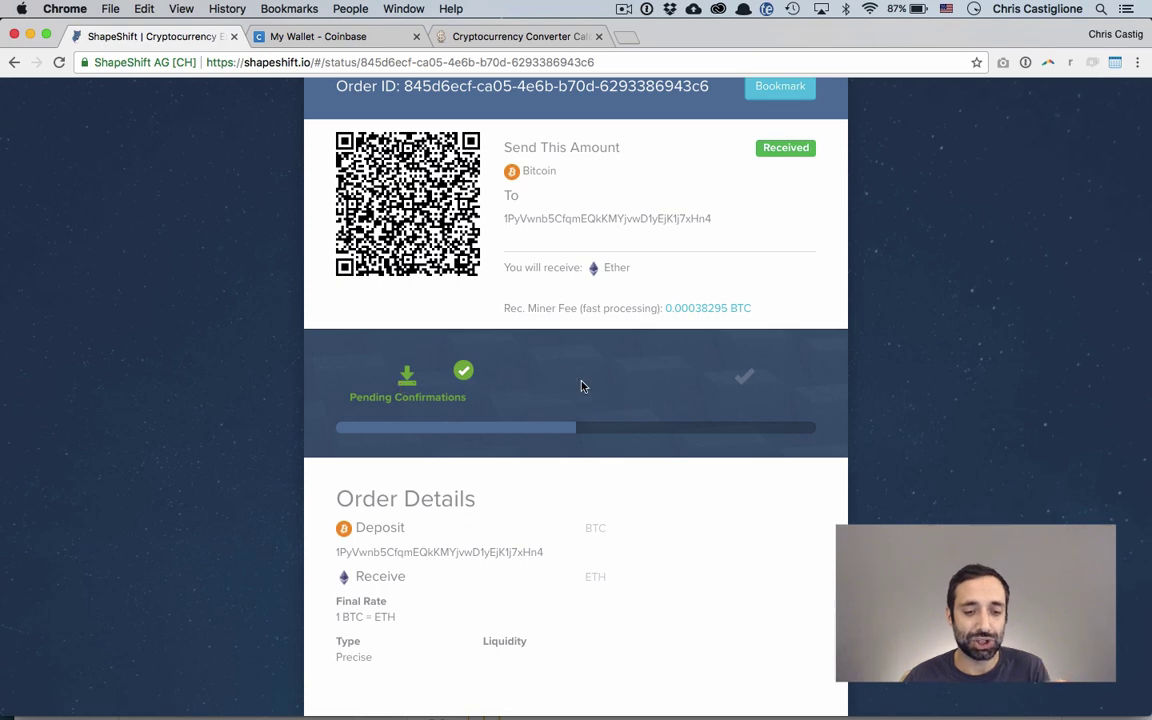
scroll(581, 386, "up", 1)
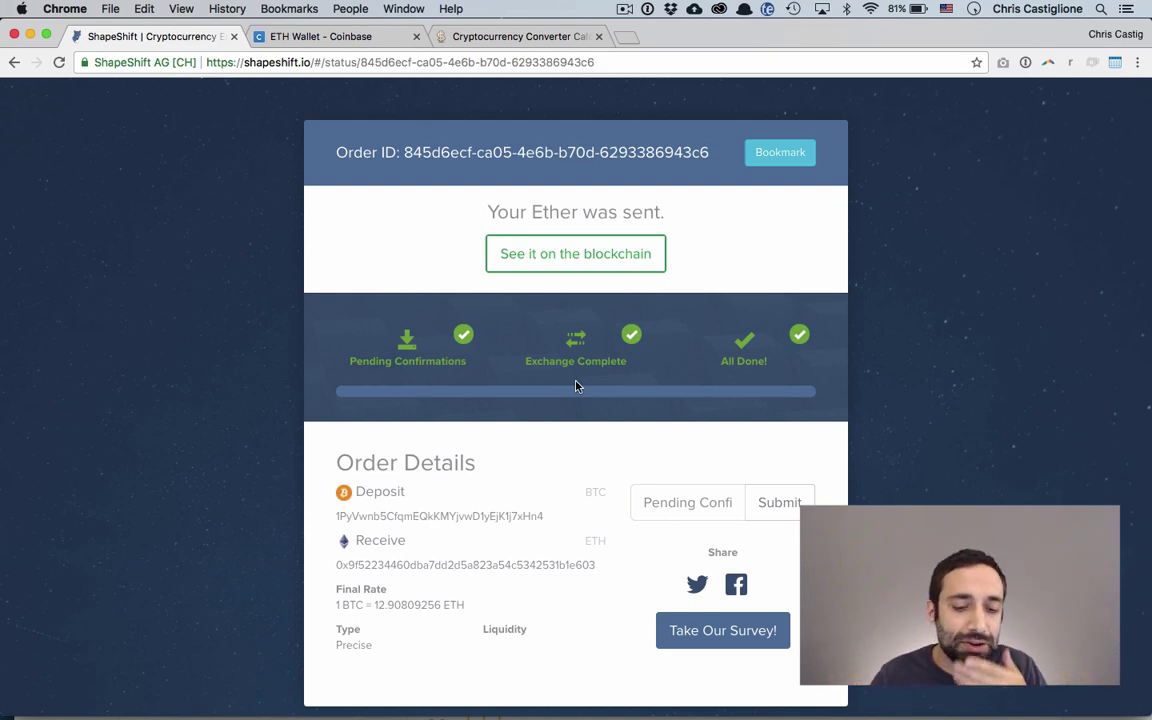
Highlight the order ID label, open the order's Ether transaction on the blockchain and review its transaction information on Etherscan
double_click(541, 152)
left_click_drag(402, 152, 638, 133)
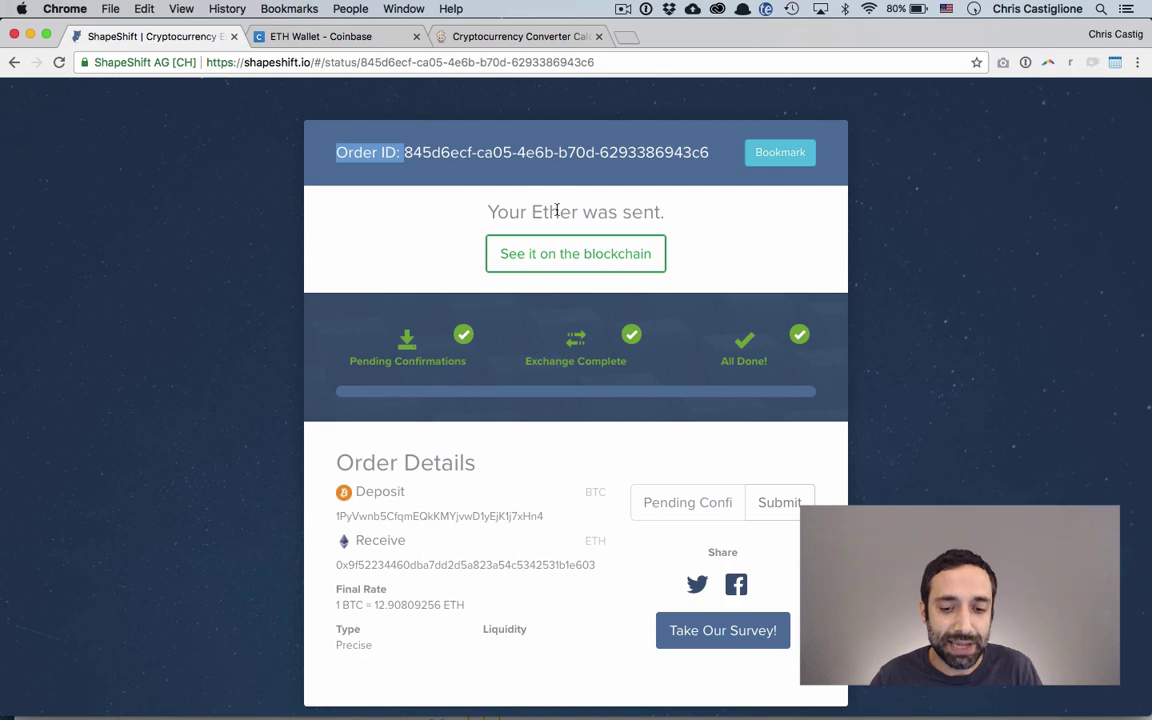
left_click(553, 257, "super")
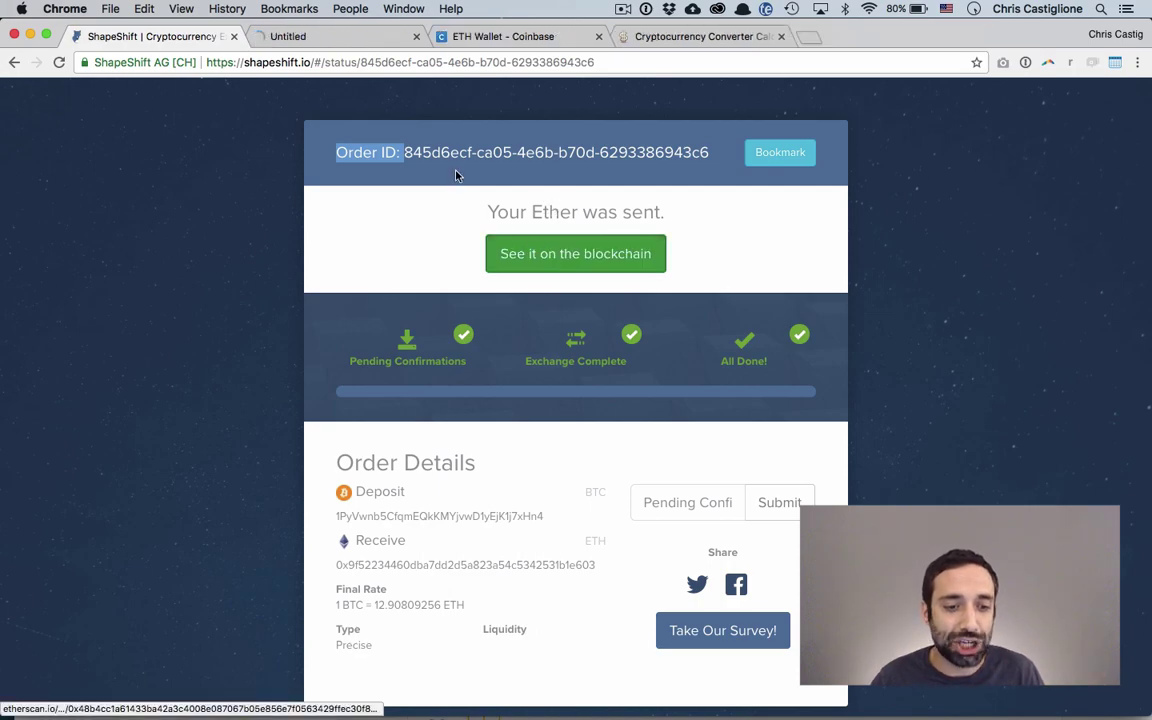
left_click(316, 42)
scroll(397, 340, "down", 1)
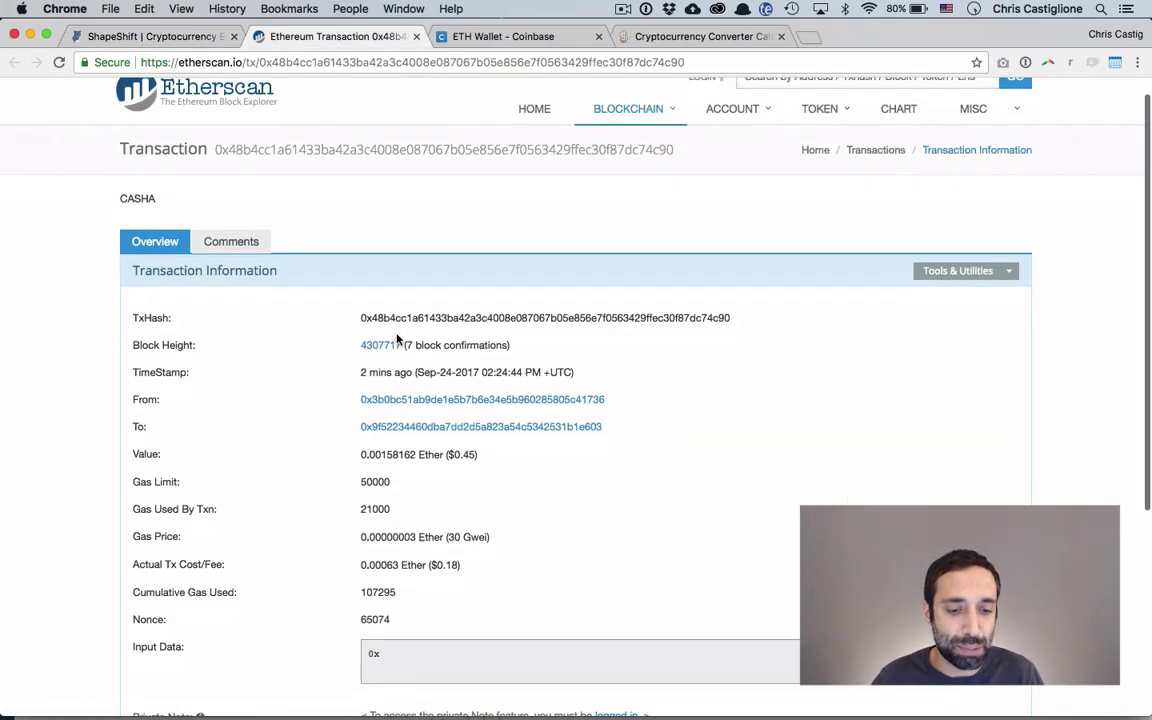
scroll(397, 340, "down", 3)
scroll(390, 280, "up", 3)
Go back to the ShapeShift order and check the Bitcoin deposit and Ether receiving addresses in its details
left_click(160, 37)
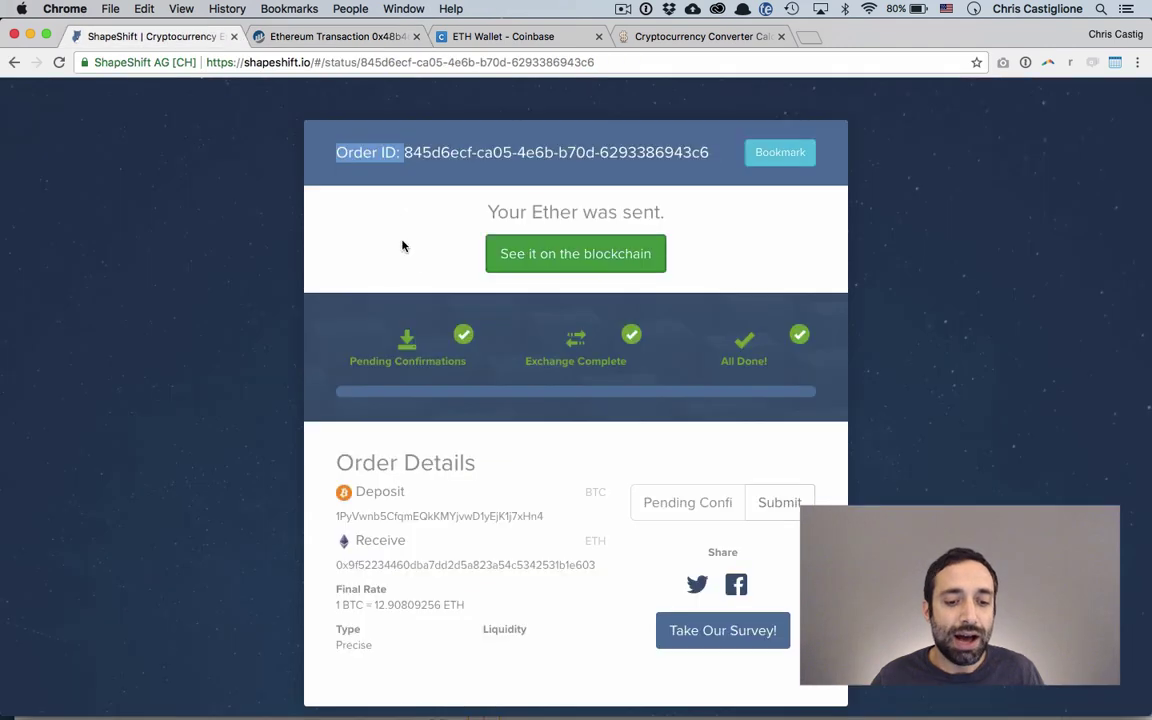
double_click(380, 517)
double_click(380, 565)
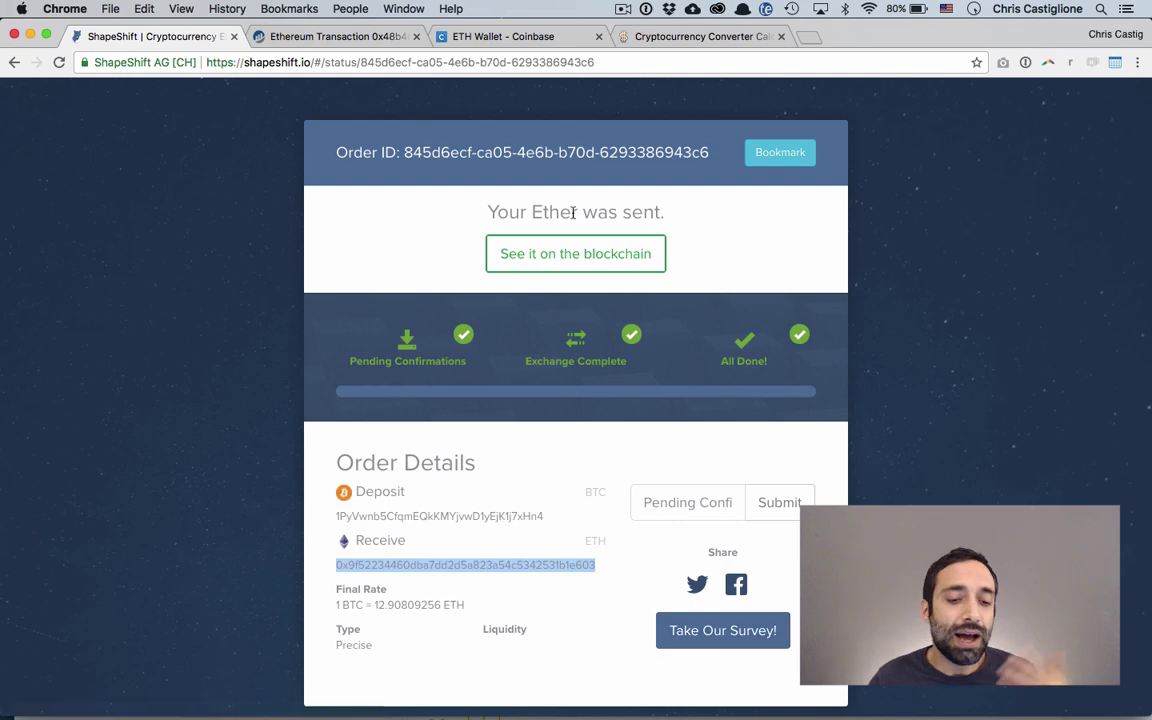
In Coinbase, review the latest Sent Bitcoin transaction in My Wallet and the latest Received Ethereum transaction in ETH Wallet
left_click(467, 37)
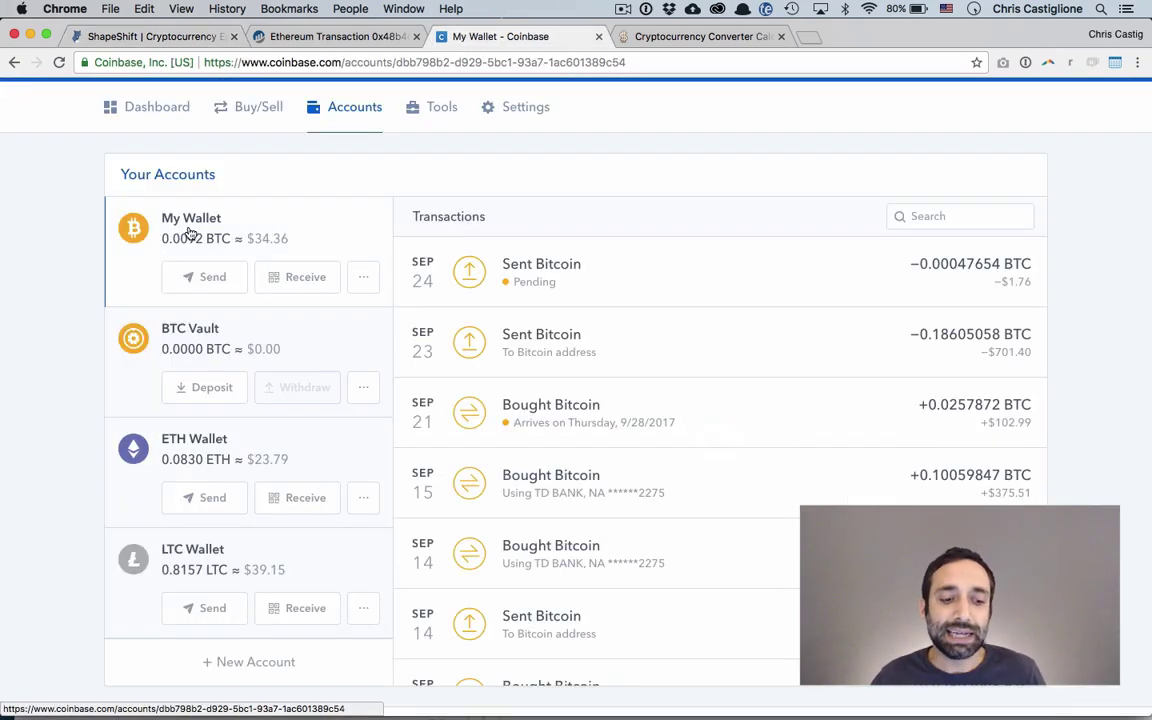
left_click(548, 281)
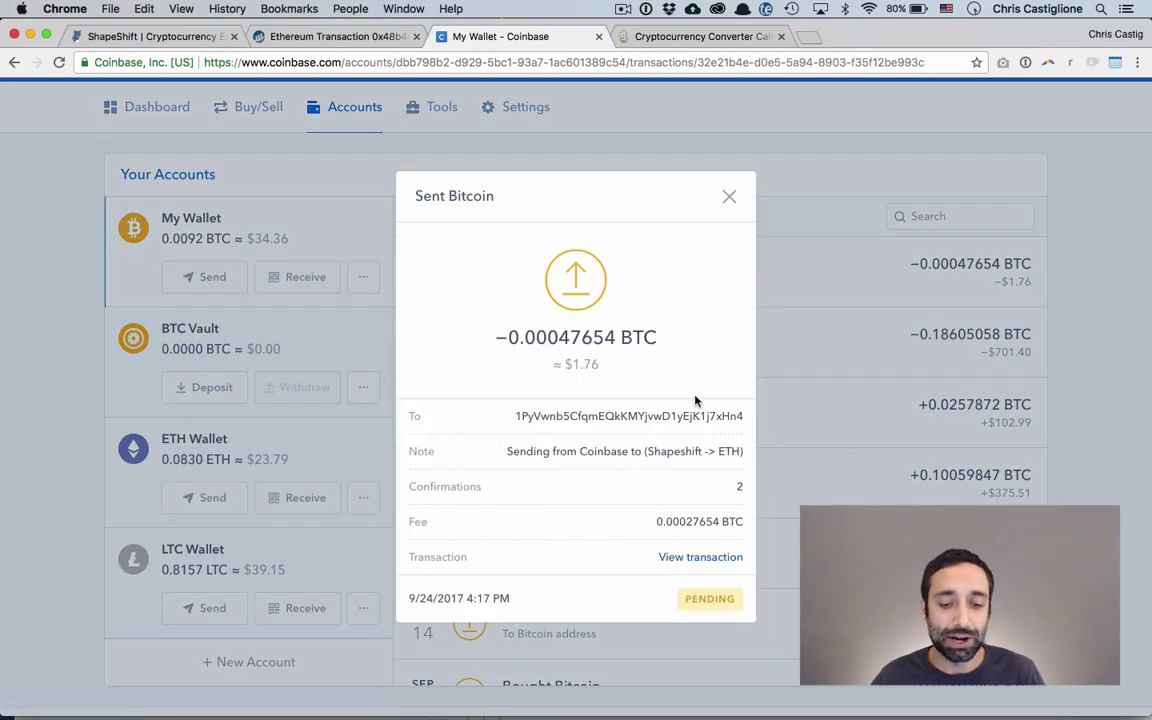
left_click(729, 196)
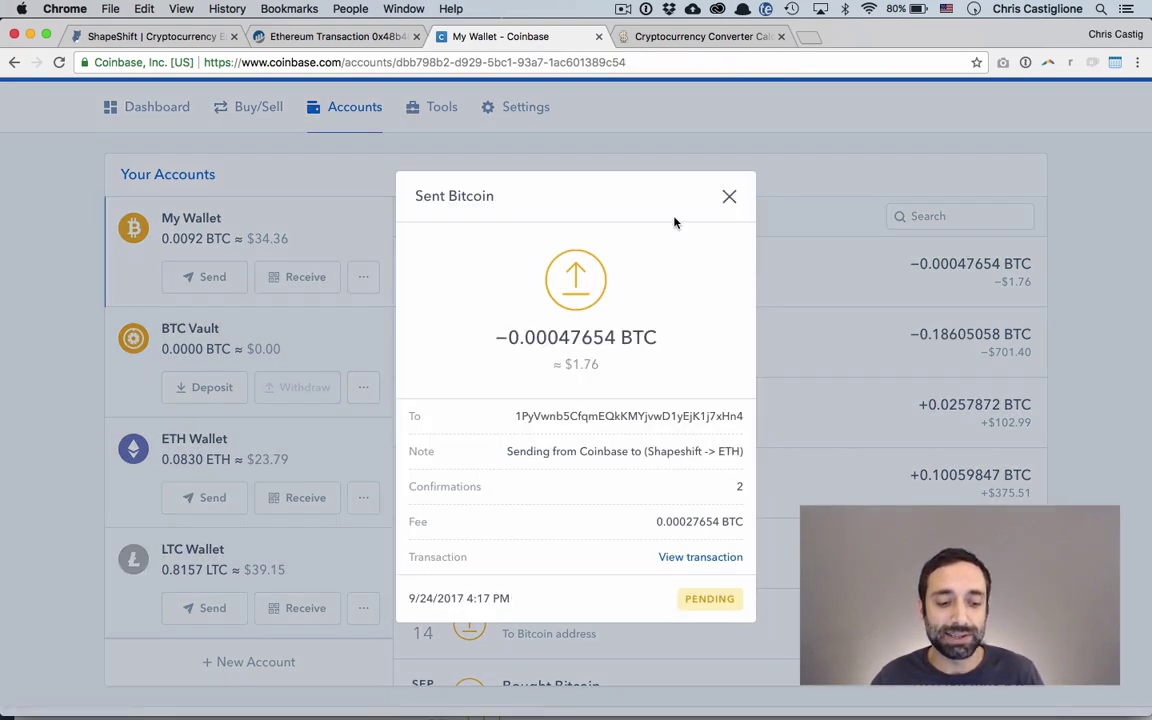
left_click(288, 467)
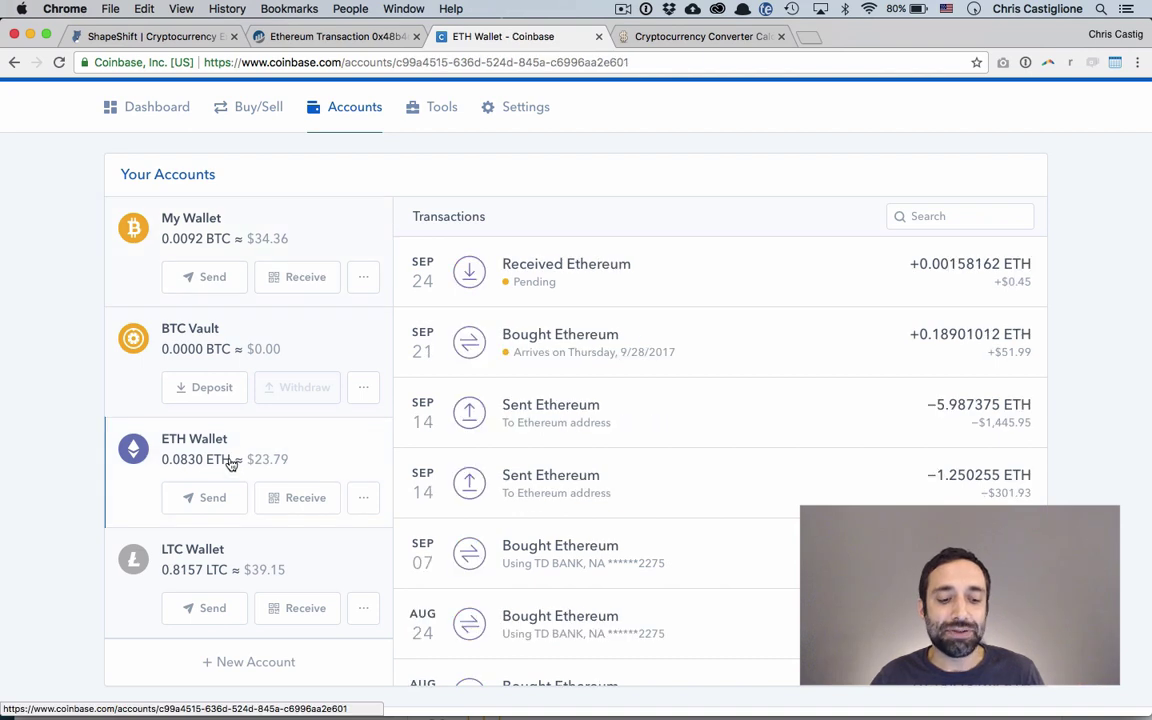
left_click(600, 275)
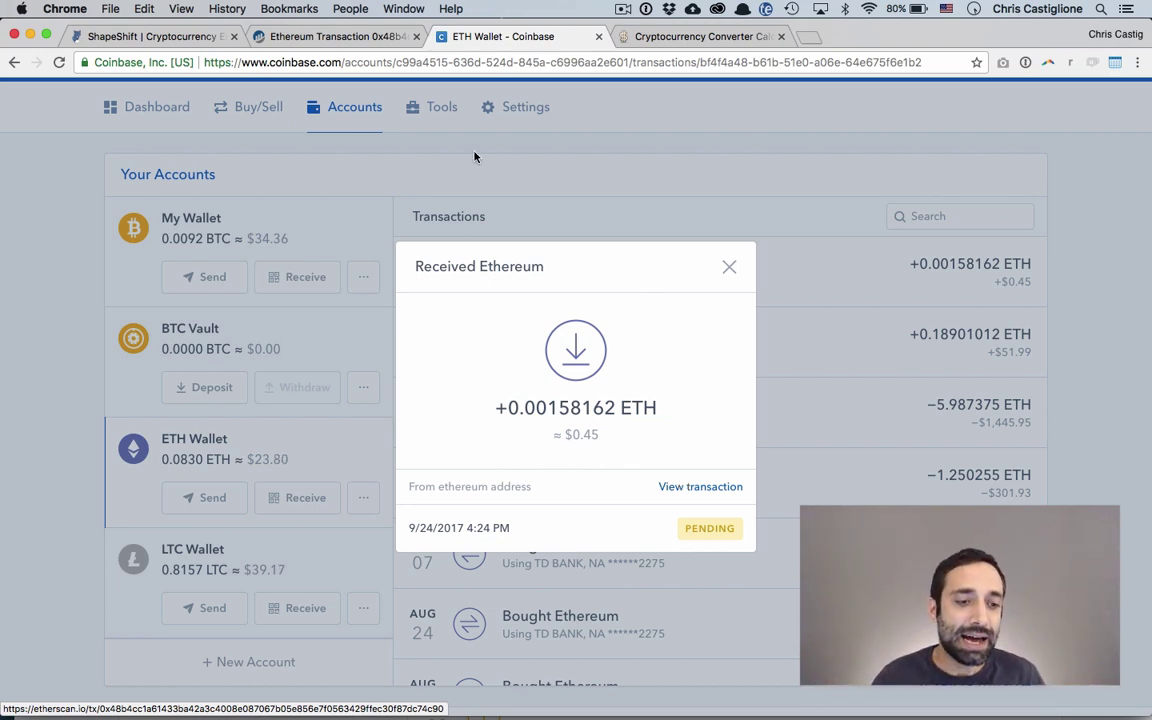
left_click(150, 36)
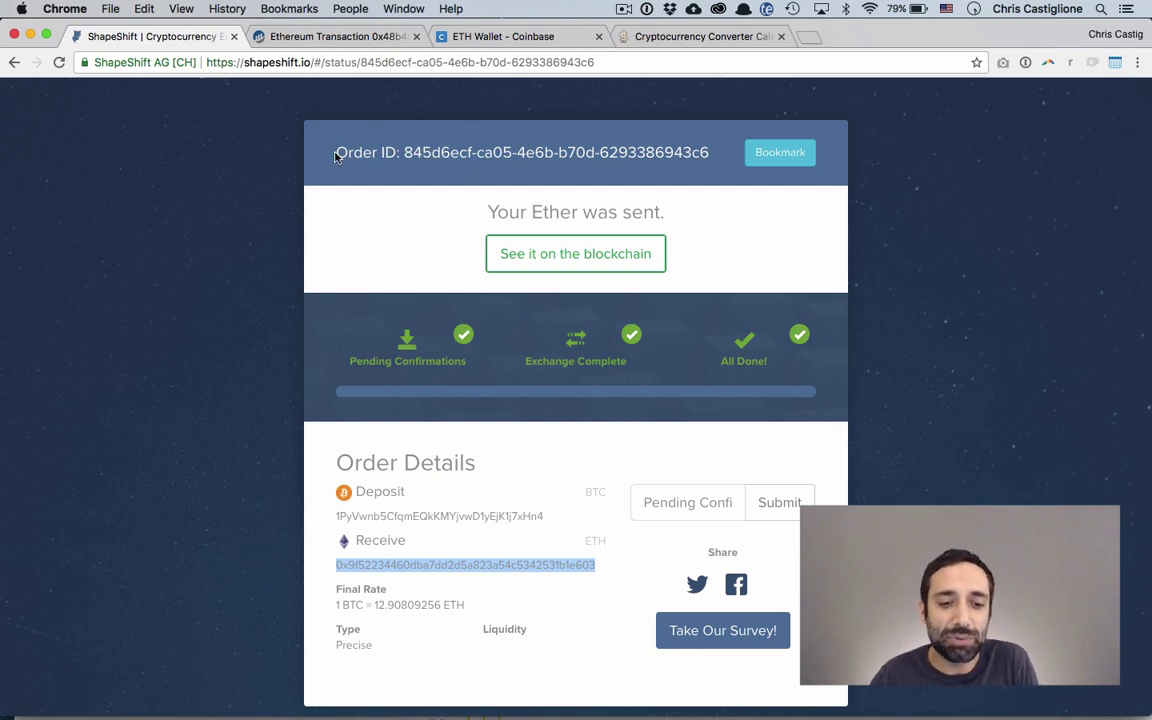
left_click_drag(346, 148, 683, 148)
left_click_drag(313, 62, 316, 95)
key("BackSpace")
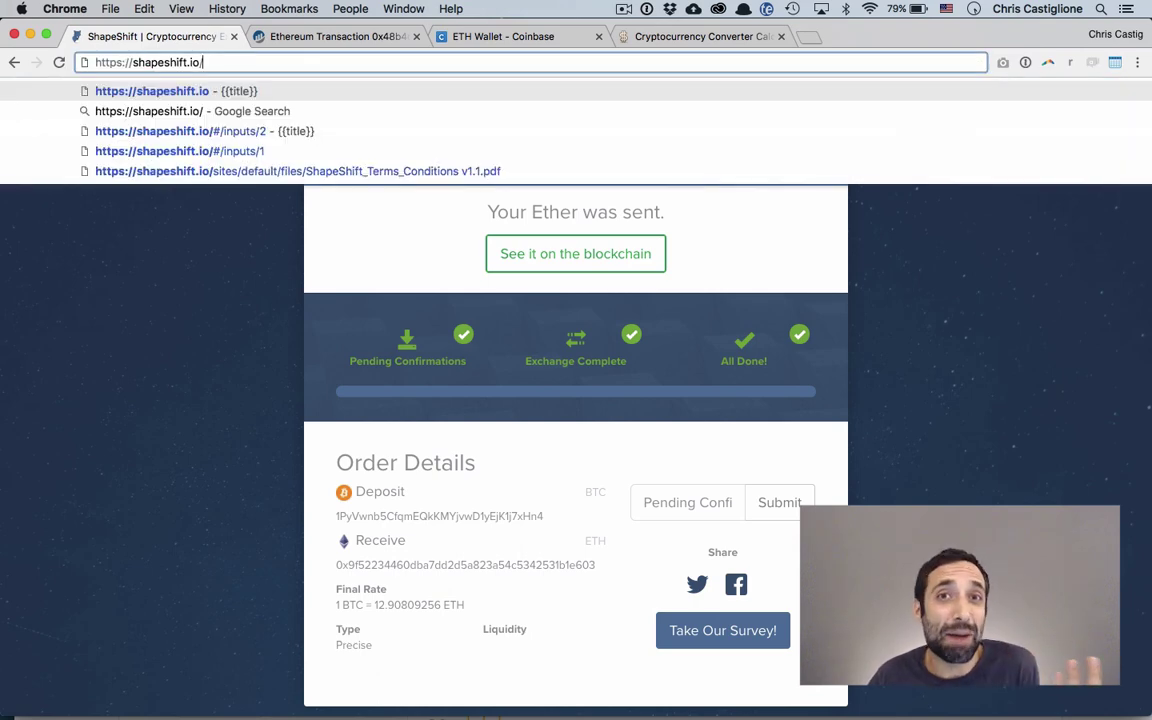
key("Return")
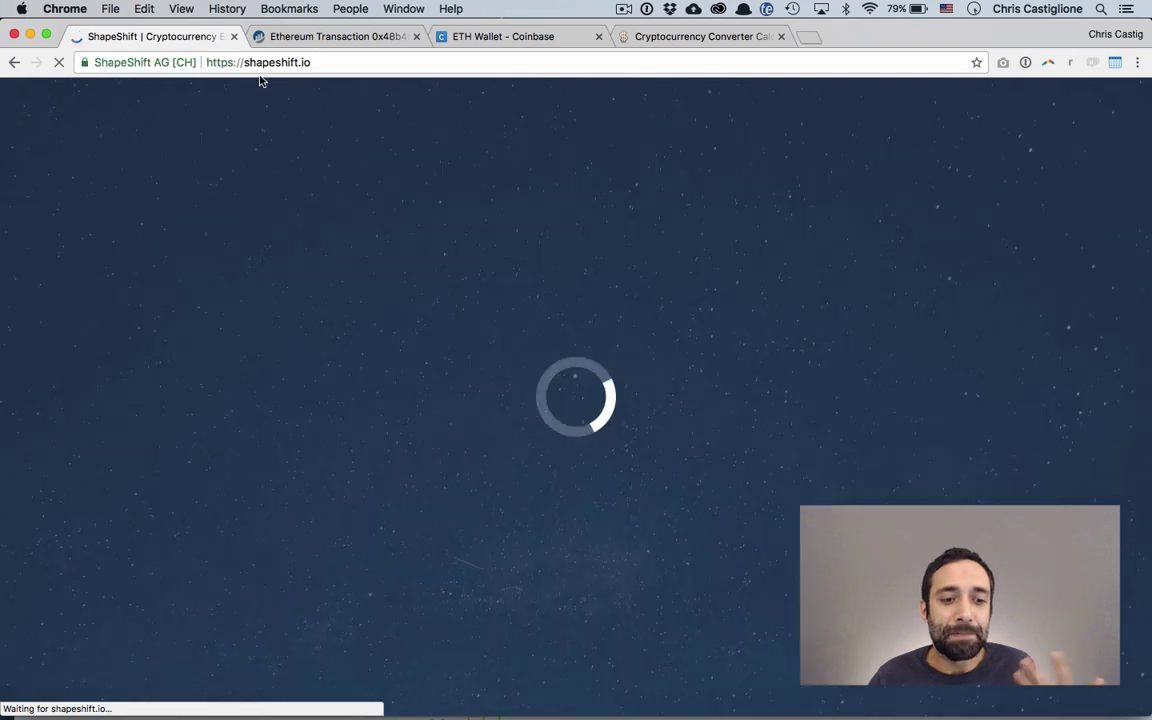